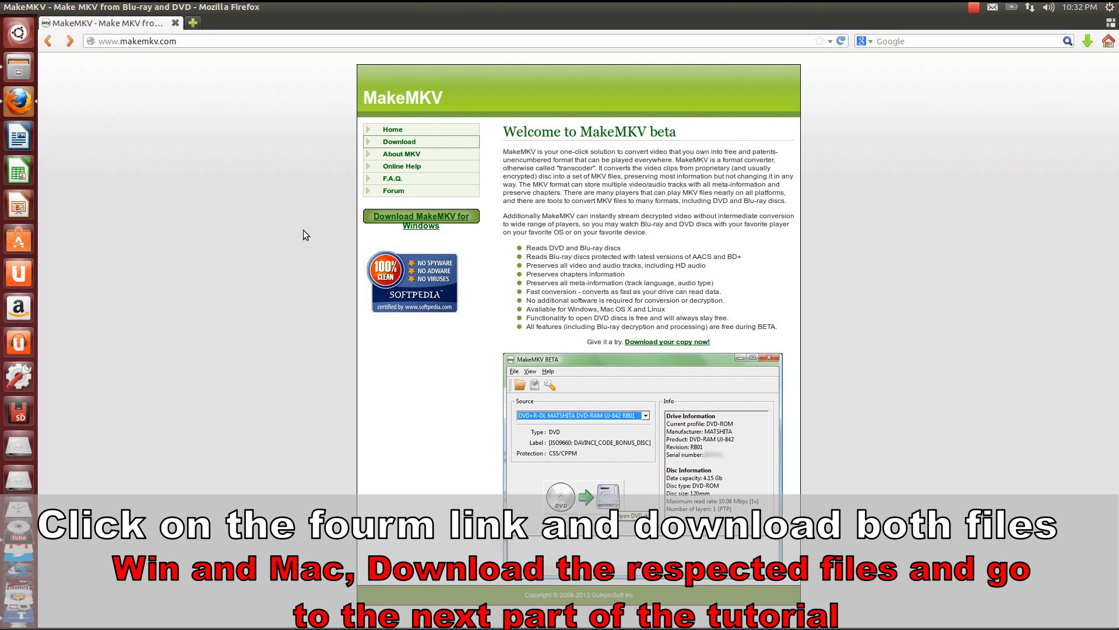
Step: Open the MakeMKV download page and follow its forum link to the MakeMKV 1.8.1 for Linux instructions
click(408, 142)
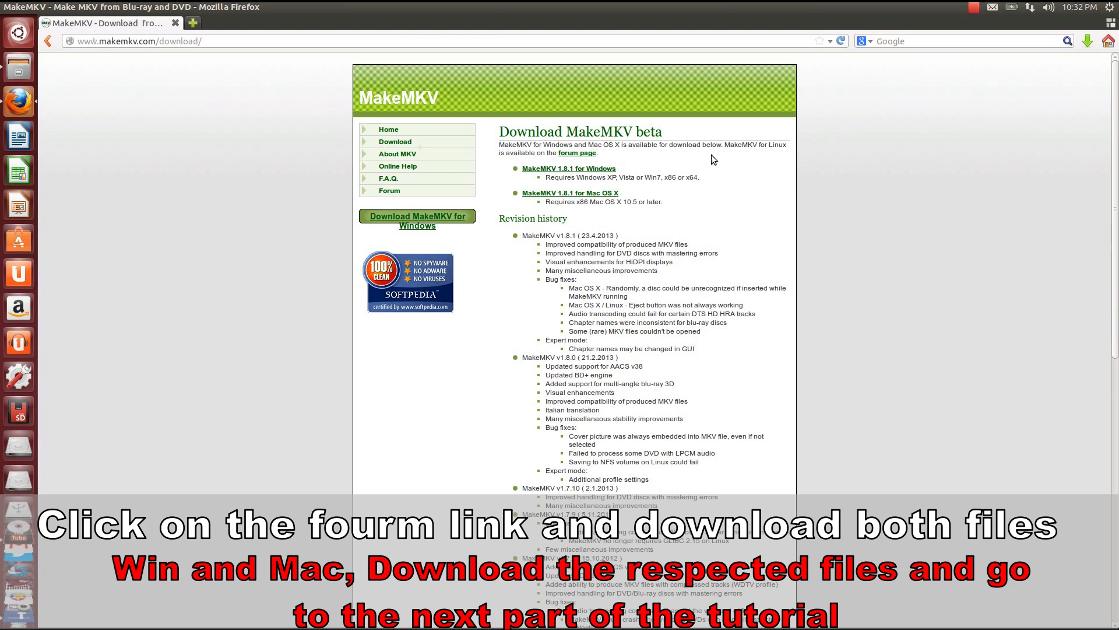
drag(724, 145, 625, 161)
click(564, 156)
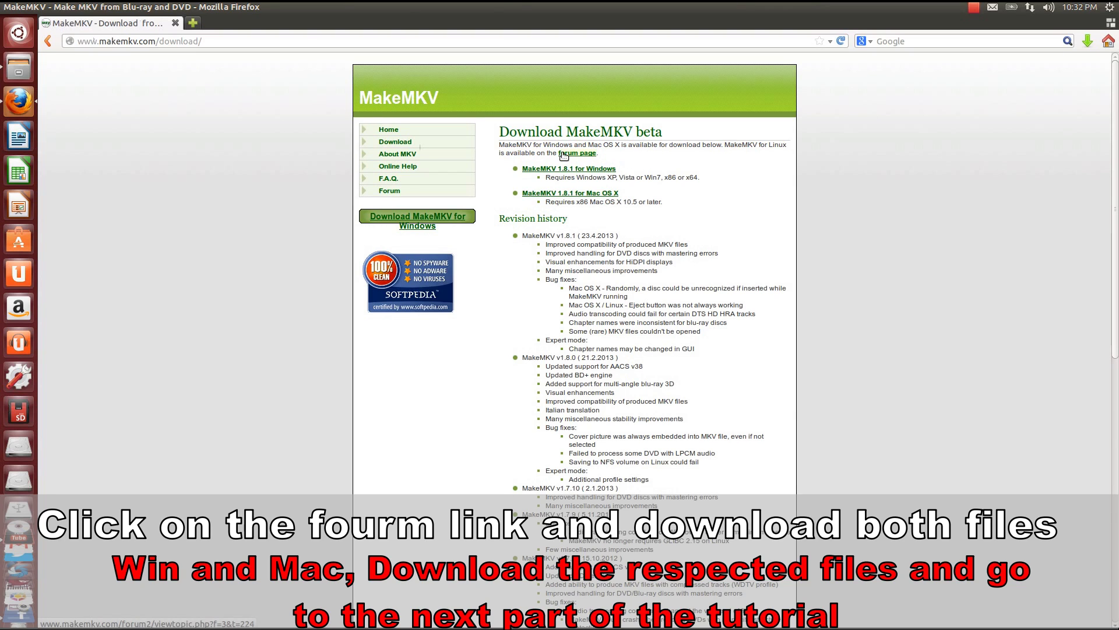
scroll(439, 187, down, 2)
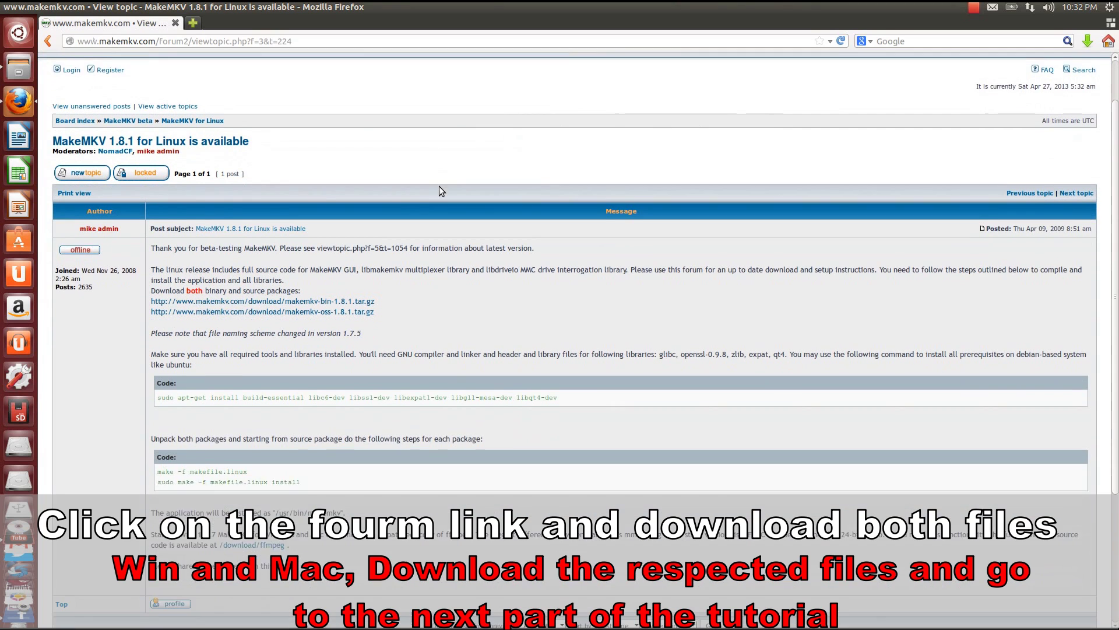
scroll(439, 186, down, 4)
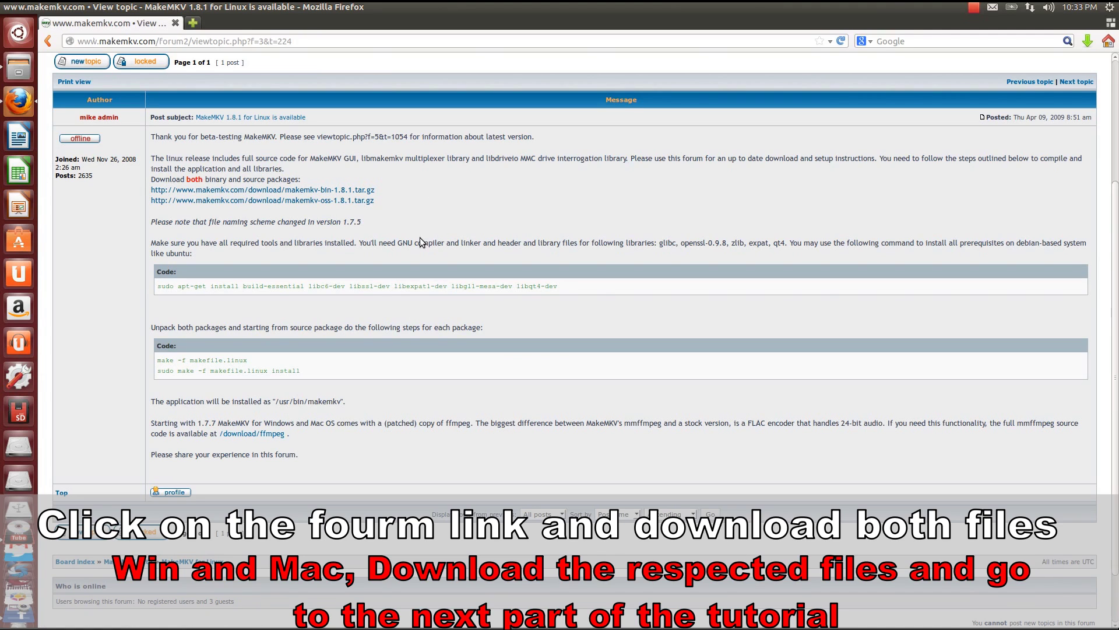
Step: Arrange the browser and a terminal window side by side and copy the forum post's sudo apt-get install command for the prerequisites
drag(424, 13, 668, 41)
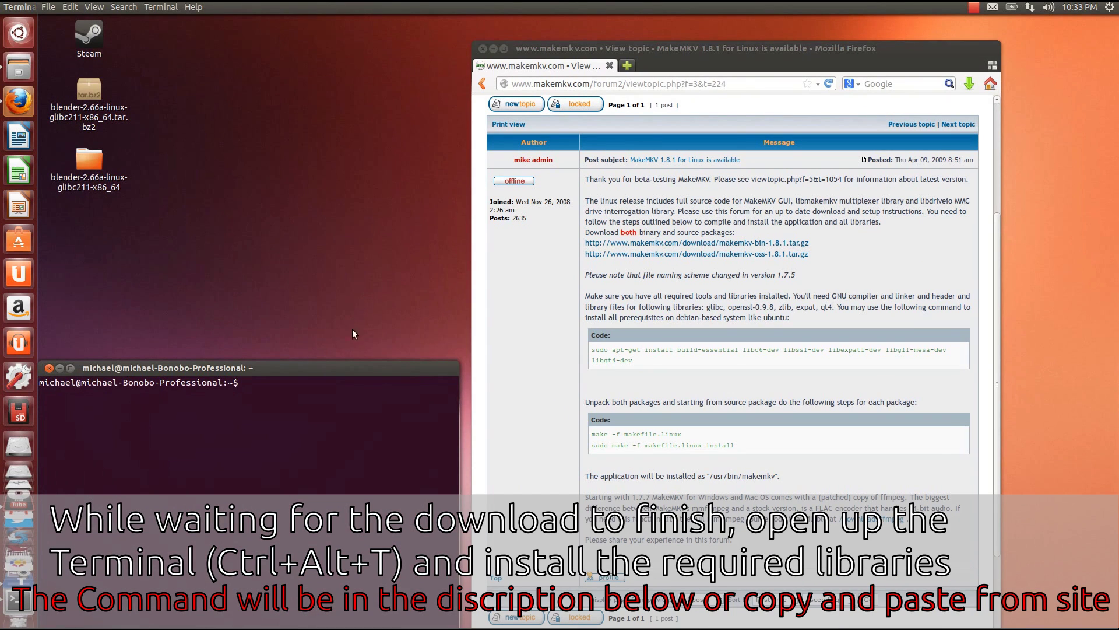
drag(350, 367, 401, 81)
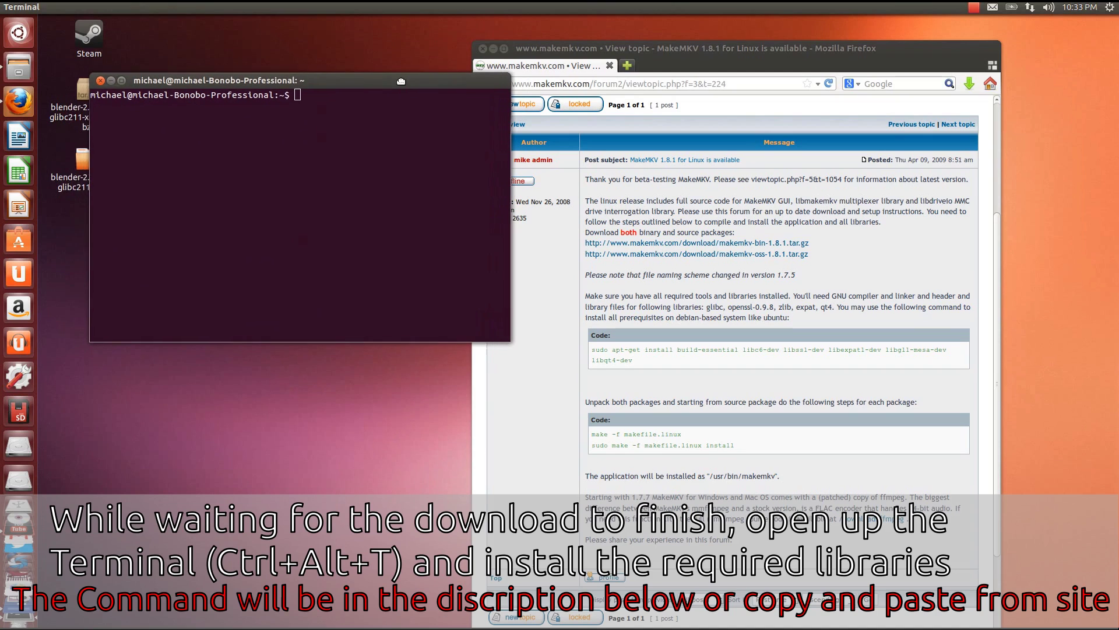
click(592, 351)
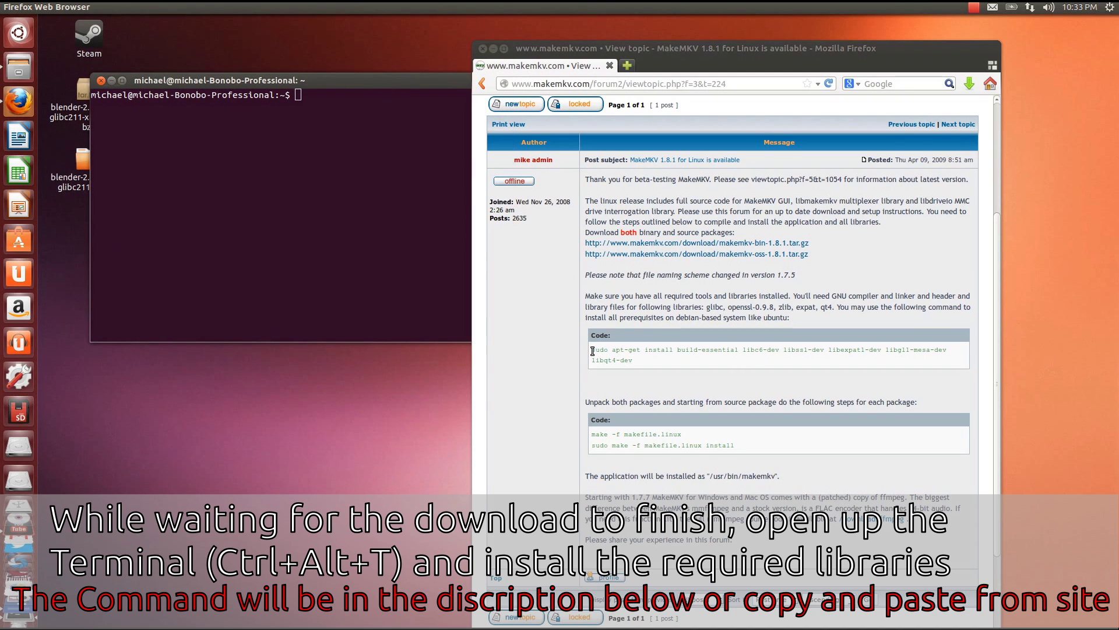
drag(593, 351, 673, 372)
right_click(674, 354)
click(698, 362)
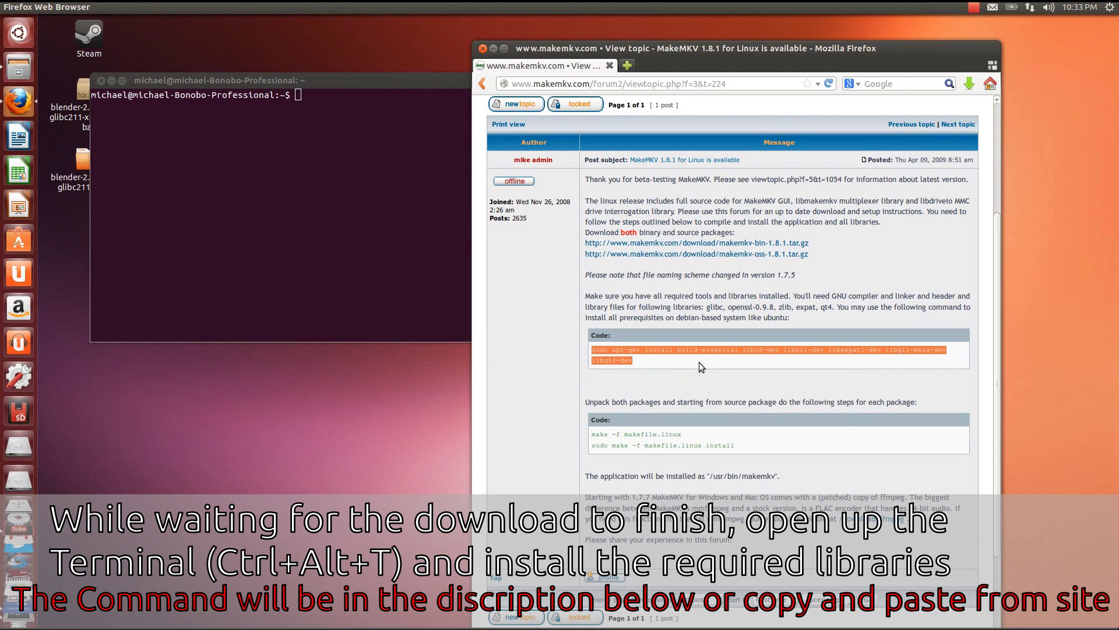
Step: Paste and run the copied prerequisite install command in the terminal, authenticating with the account password
right_click(289, 228)
click(353, 299)
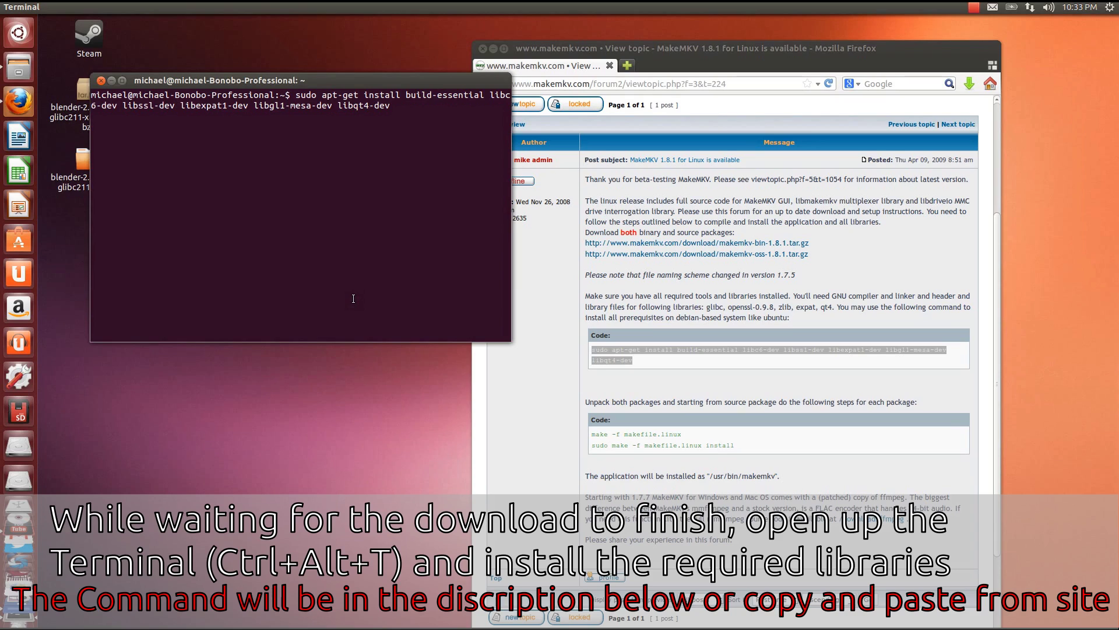
key(Return)
key(Return)
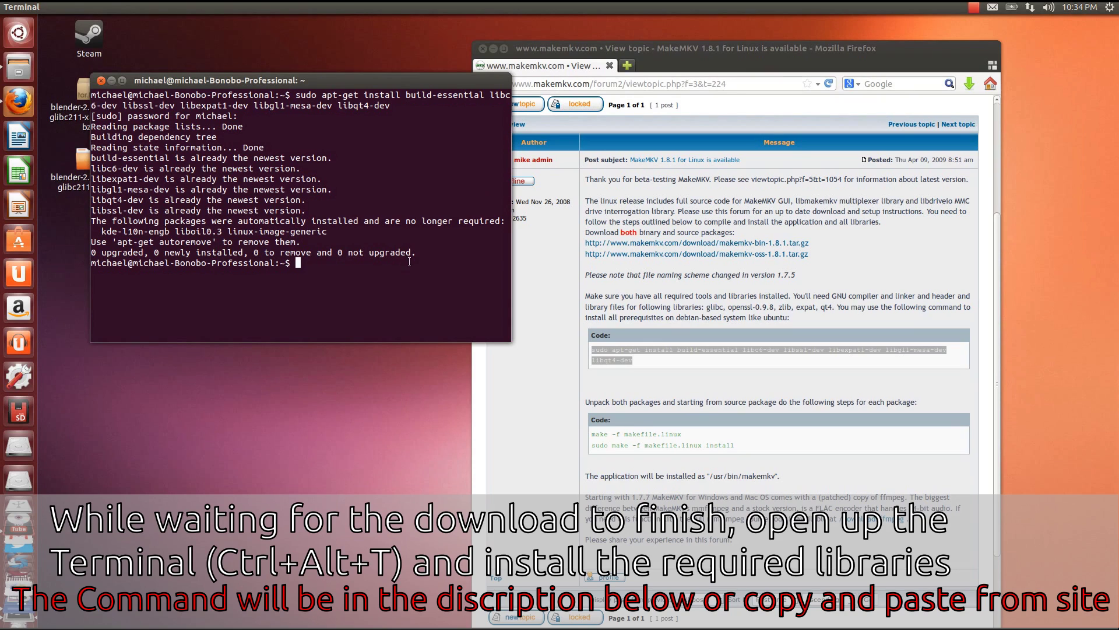
Step: Close the terminal, minimise the browser, and open the Downloads folder in the file manager
click(101, 81)
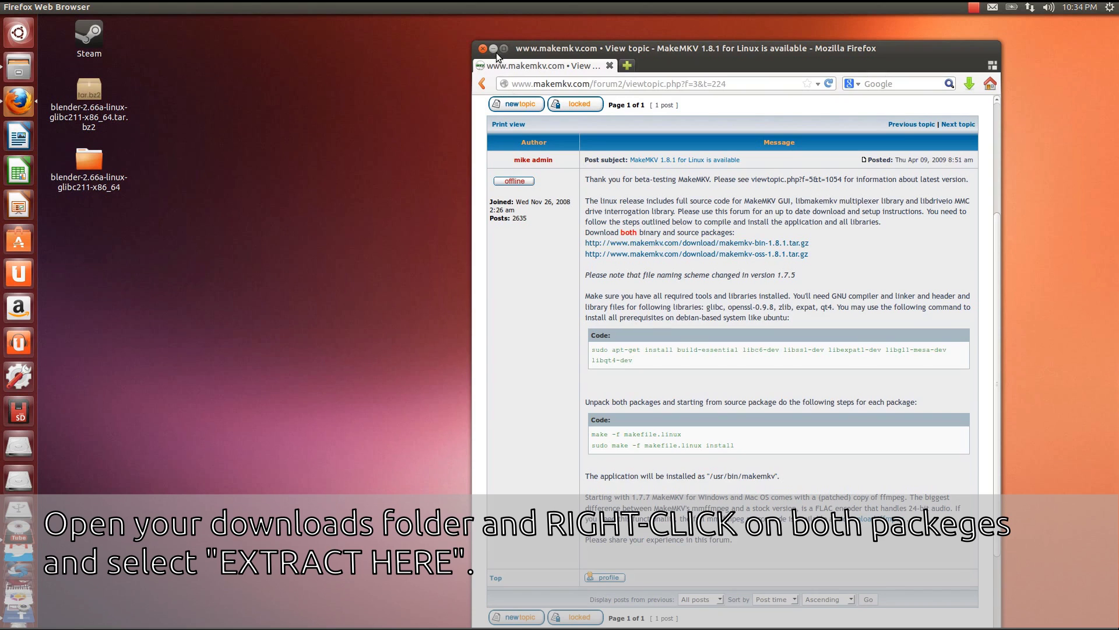
click(493, 50)
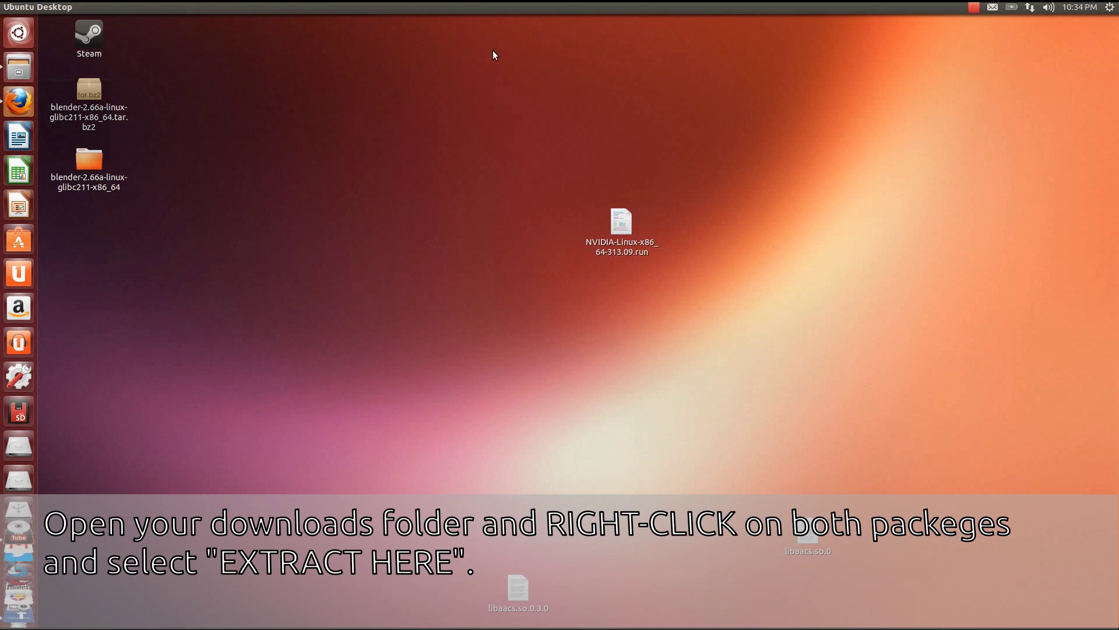
right_click(19, 67)
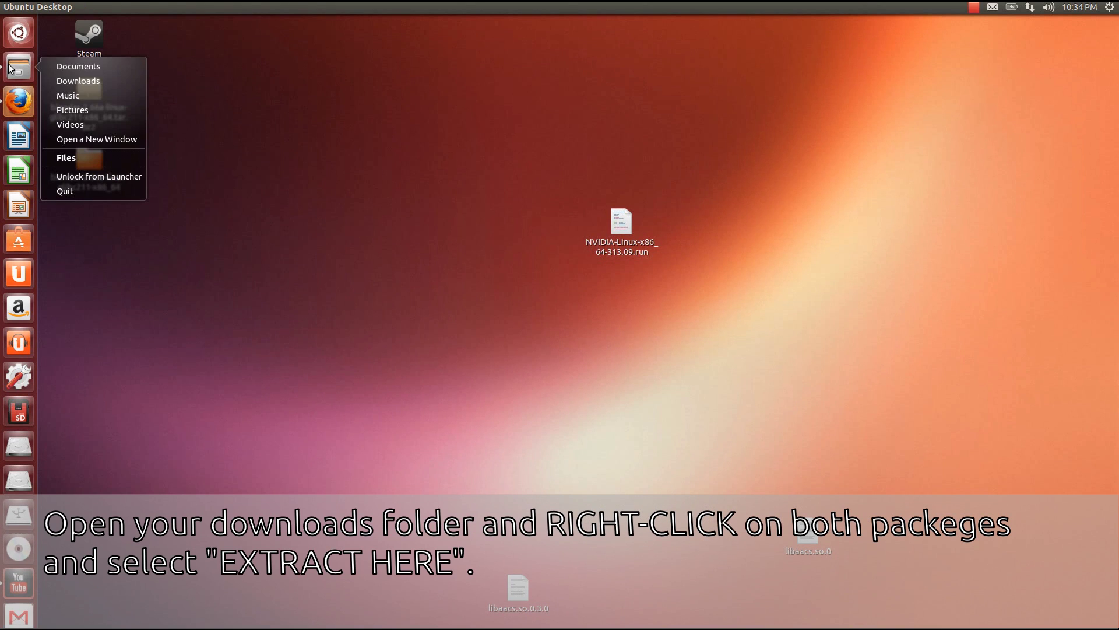
click(97, 78)
drag(360, 162, 637, 125)
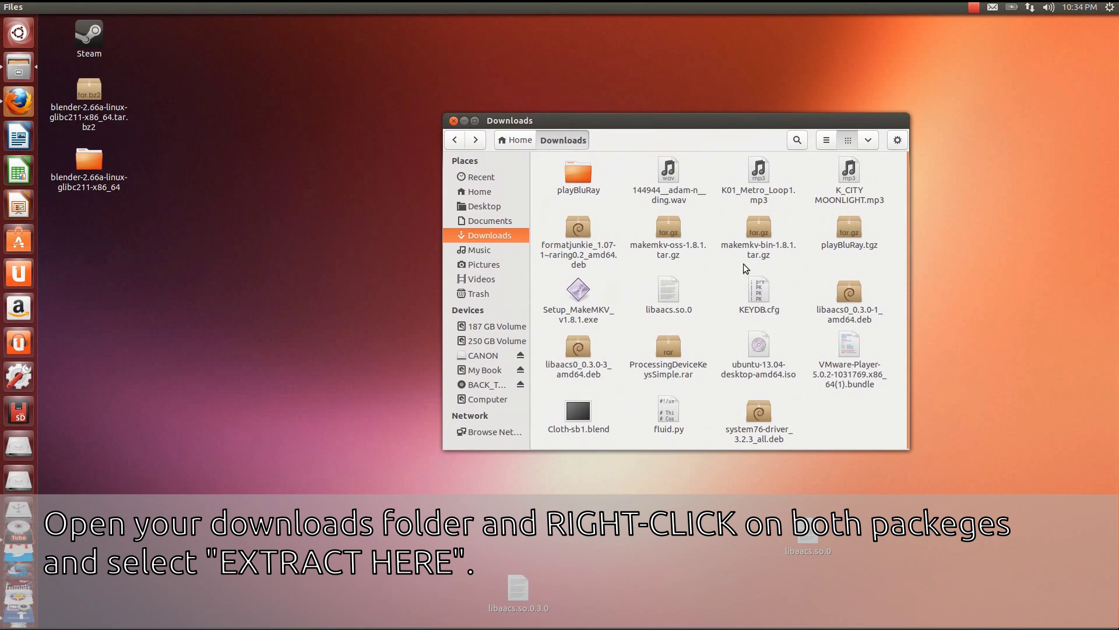
Step: Extract makemkv-oss-1.8.1.tar.gz and makemkv-bin-1.8.1.tar.gz into the Downloads folder
right_click(669, 230)
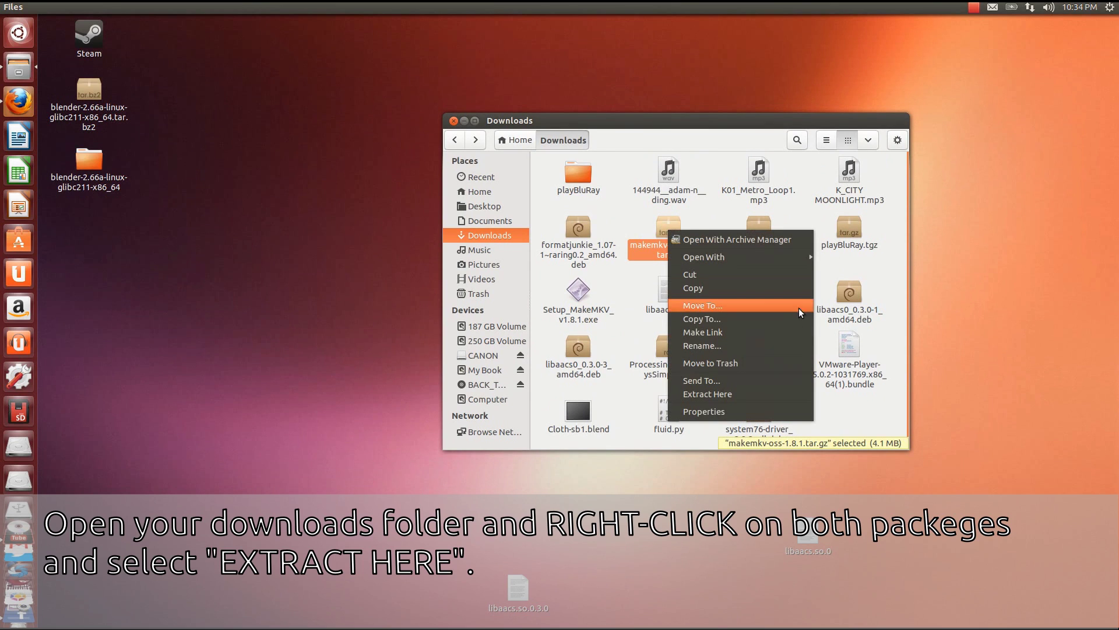
click(764, 393)
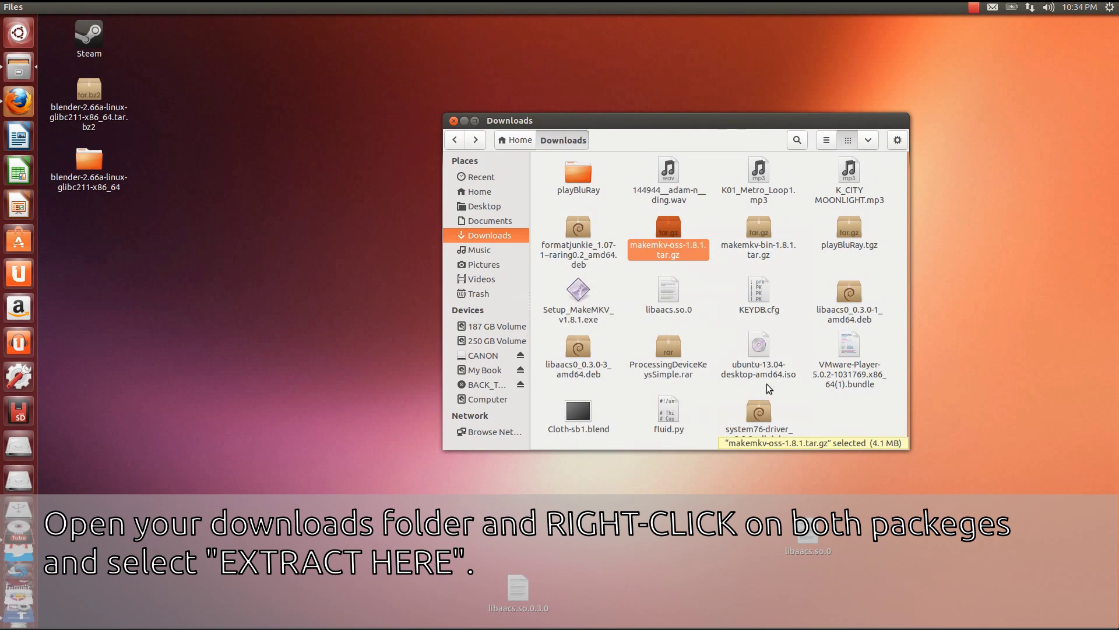
right_click(844, 246)
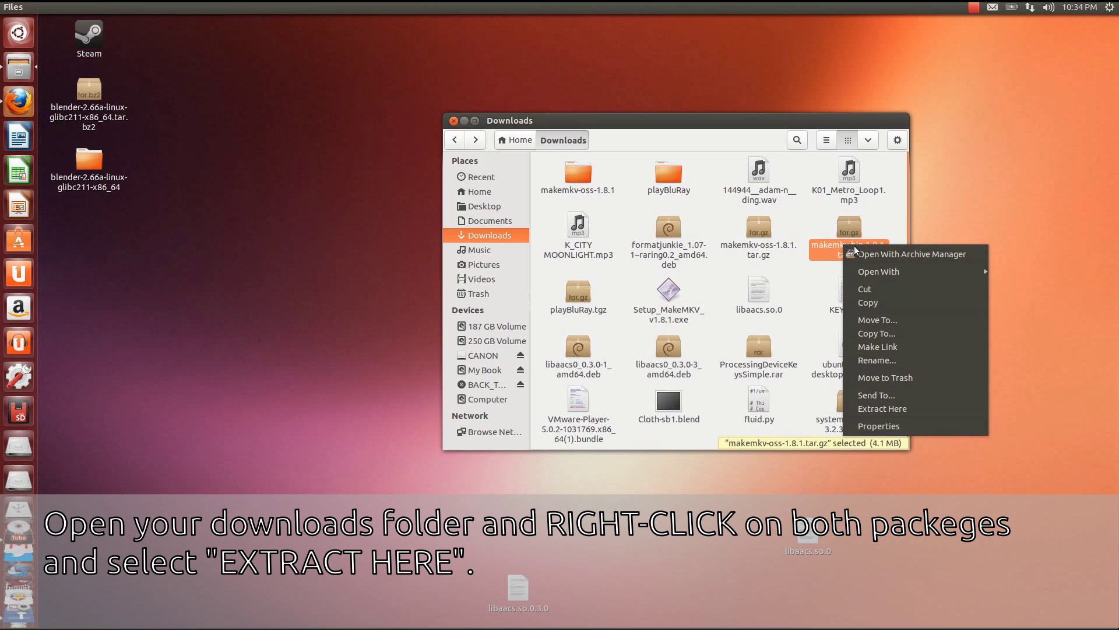
click(926, 408)
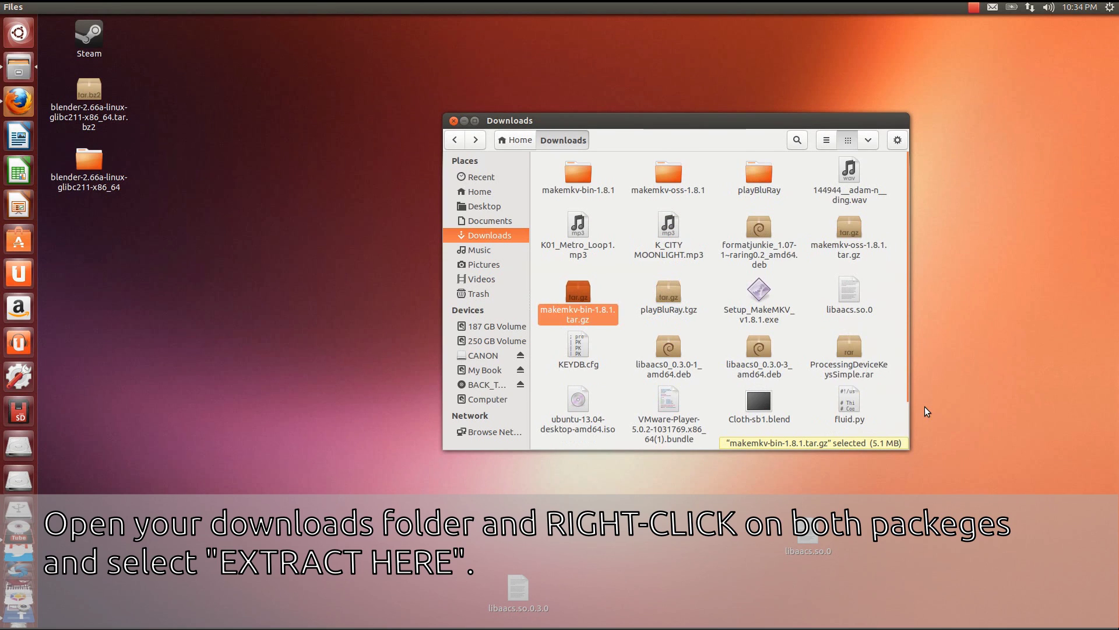
click(709, 197)
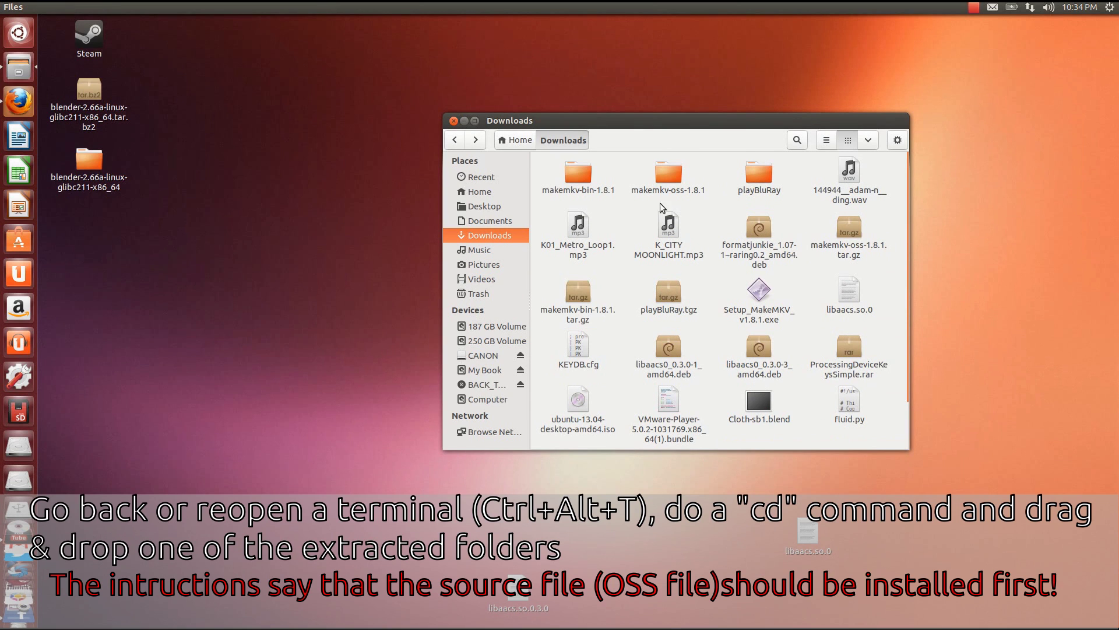
Step: Open a new terminal and place it beside the Downloads window without overlap
key(ctrl+alt+t)
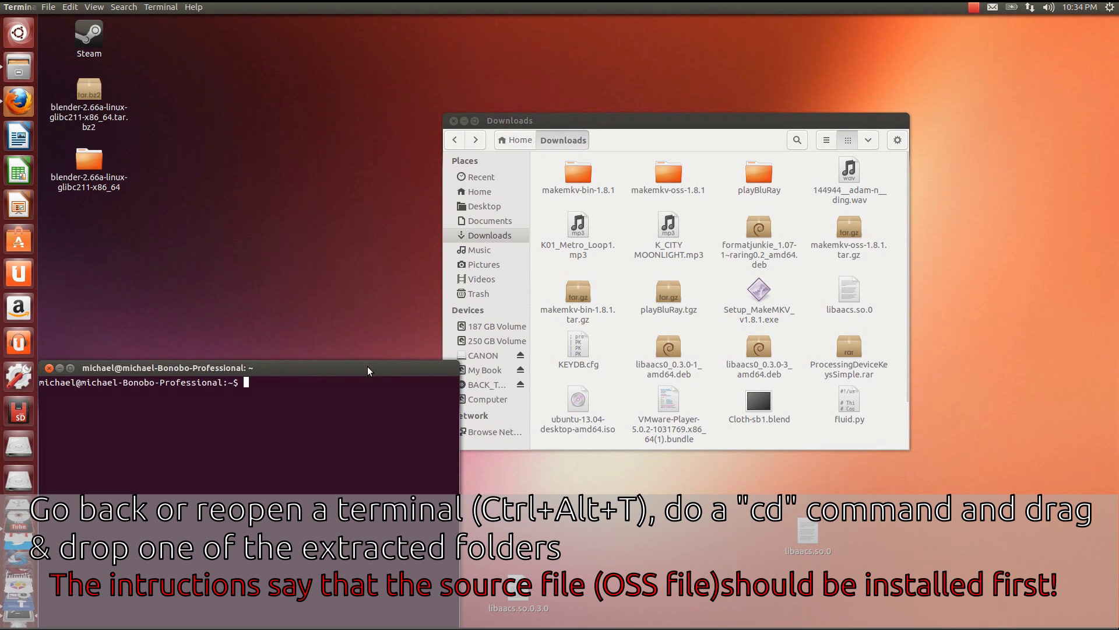
drag(368, 371, 399, 121)
drag(602, 121, 652, 121)
click(432, 120)
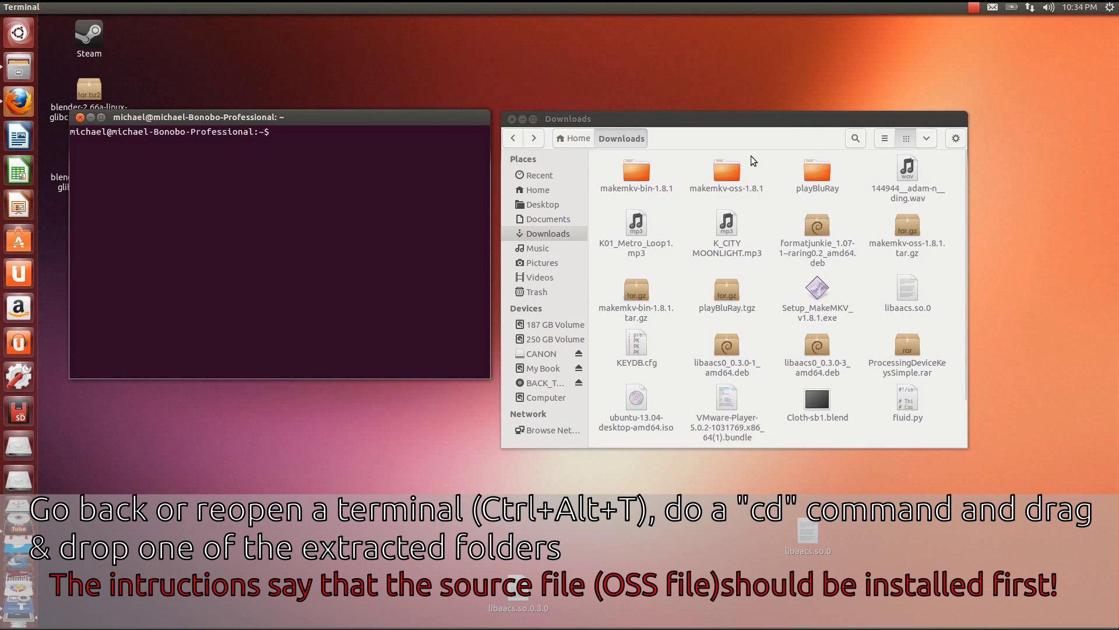
click(694, 197)
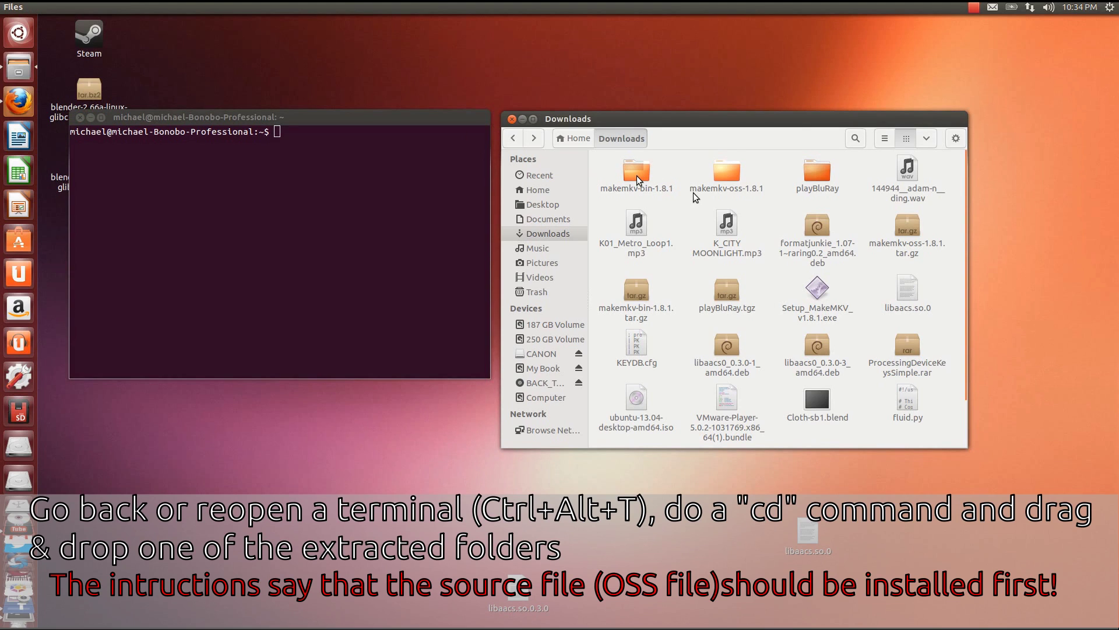
Step: Change the terminal's working directory to the extracted makemkv-bin-1.8.1 folder with cd and the folder's dropped-in path
drag(637, 179, 286, 195)
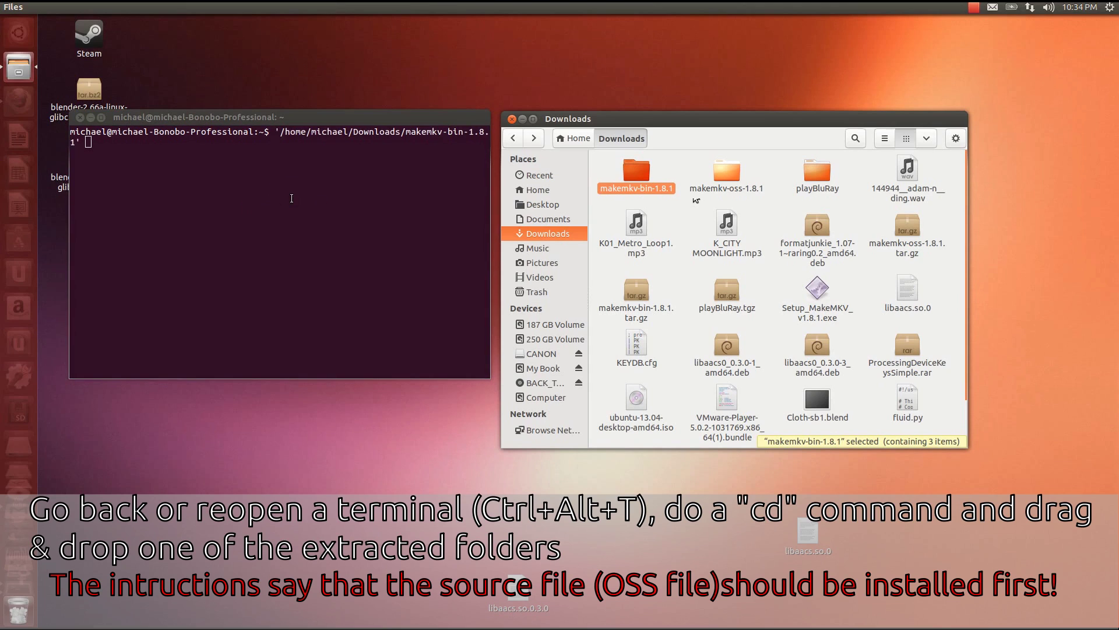
click(362, 221)
key(Left)
key(Left)
key(Left)
key(Left)
key(Left)
key(Left)
key(Left)
key(Left)
key(Left)
key(Left)
key(Left)
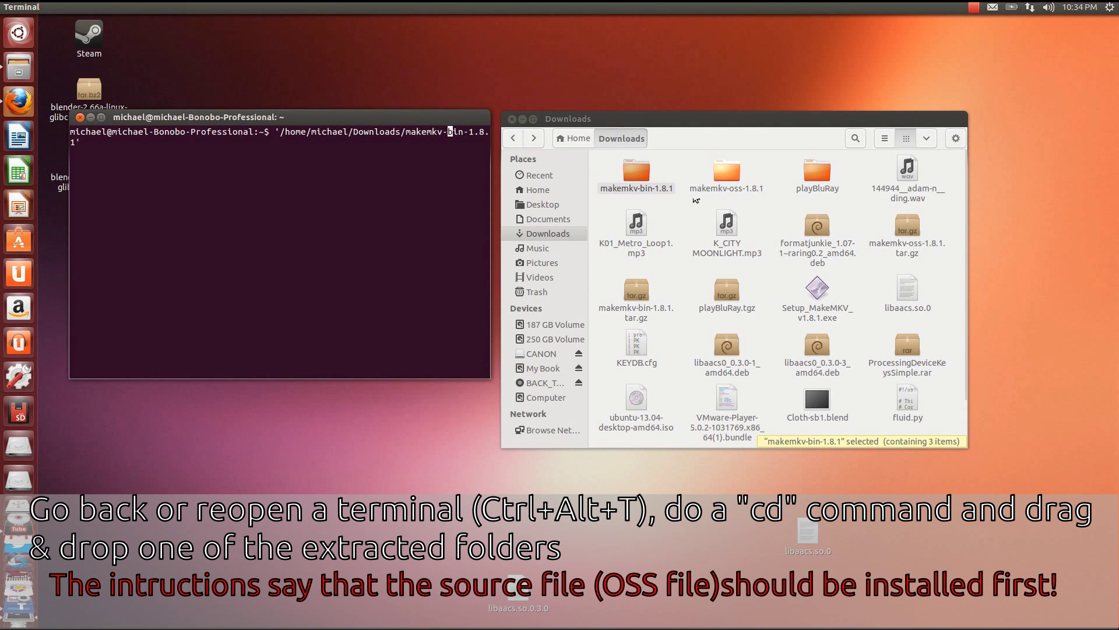
key(Left)
key(Left)
key(Left)
key(Left)
key(Left)
key(Left)
key(Left)
key(Left)
key(Left)
key(Left)
key(Left)
key(Left)
key(Left)
key(Left)
key(Left)
key(Left)
key(Left)
key(Left)
key(Left)
key(Left)
text(cd)
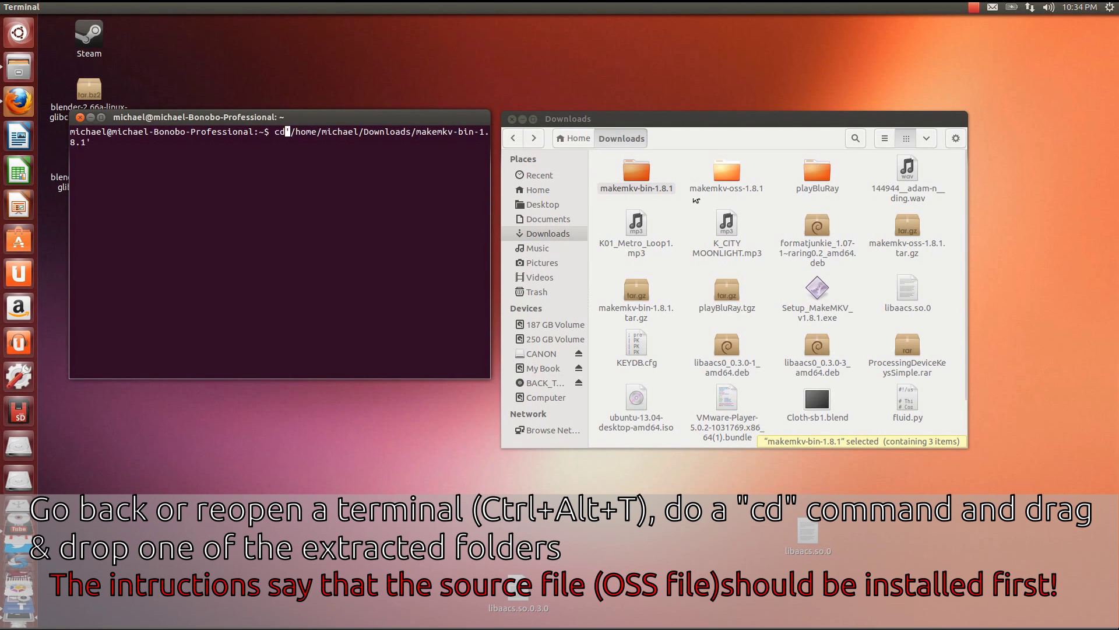
key(Return)
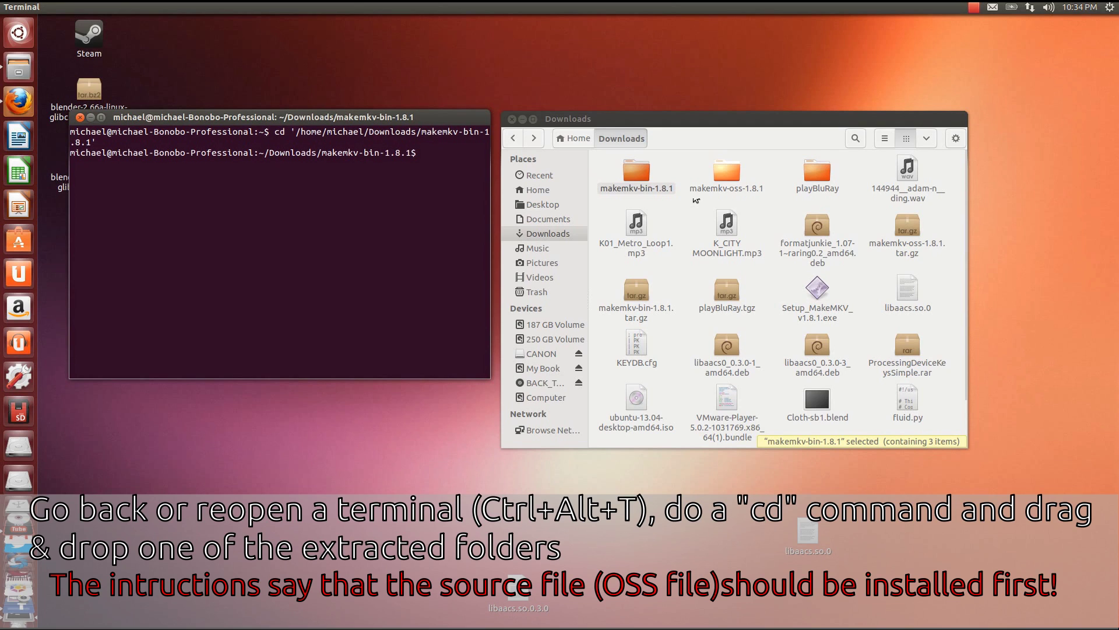
Step: List the contents of the makemkv-bin-1.8.1 folder with ls
text(lss)
key(Return)
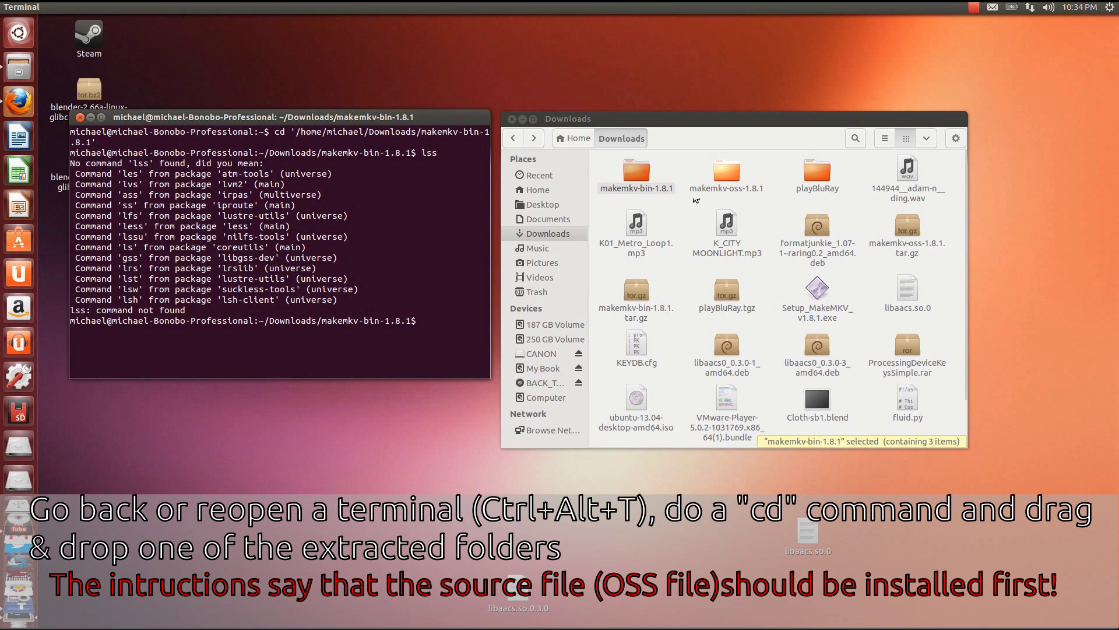
text(lss)
key(Return)
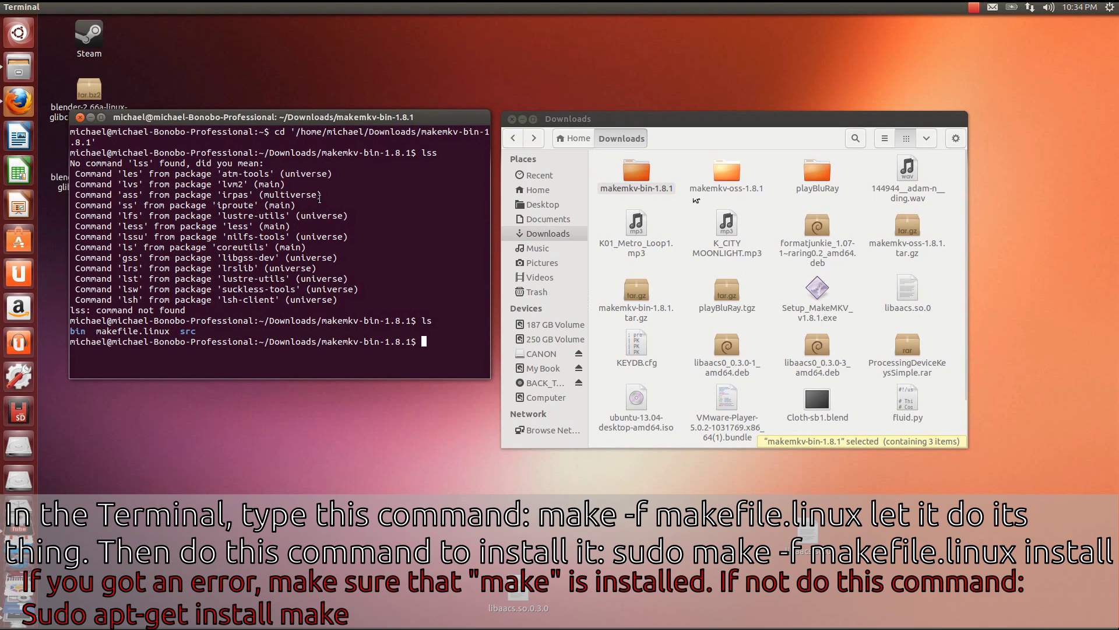
Step: Run make -f makefile.linux, exit the license text, and accept its terms with yes
text(make -f makefile)
key(Tab)
key(Return)
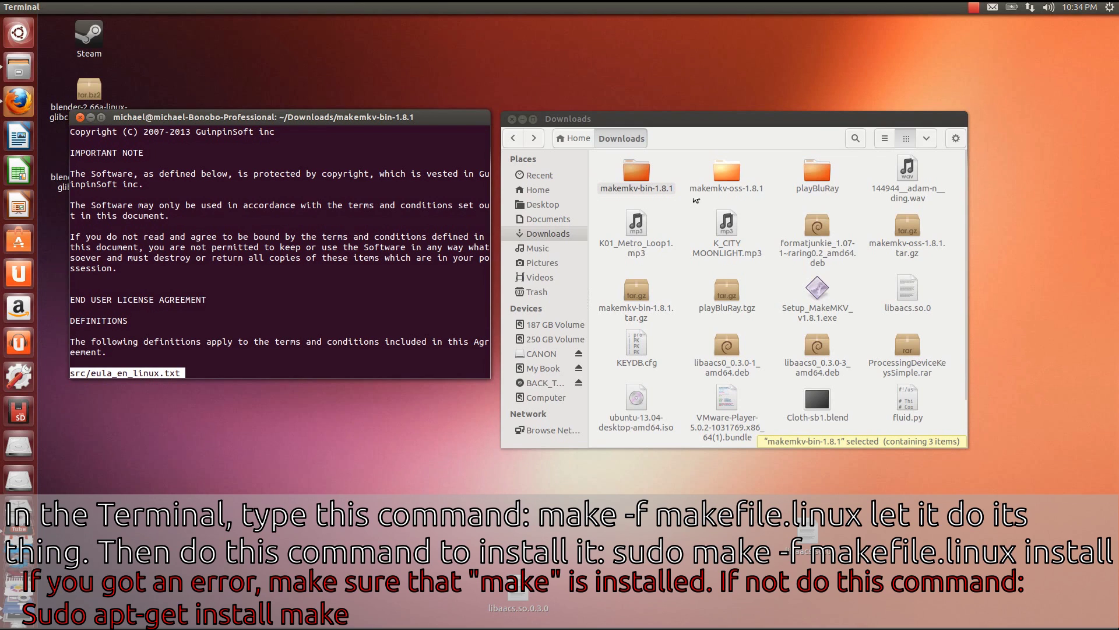
text(qyes)
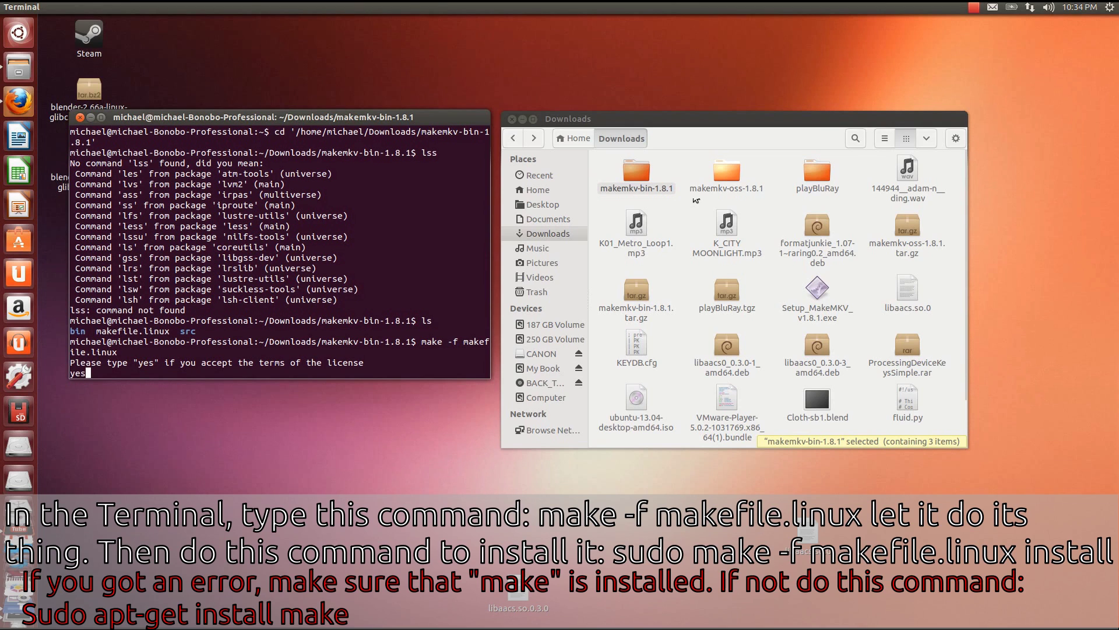
key(Return)
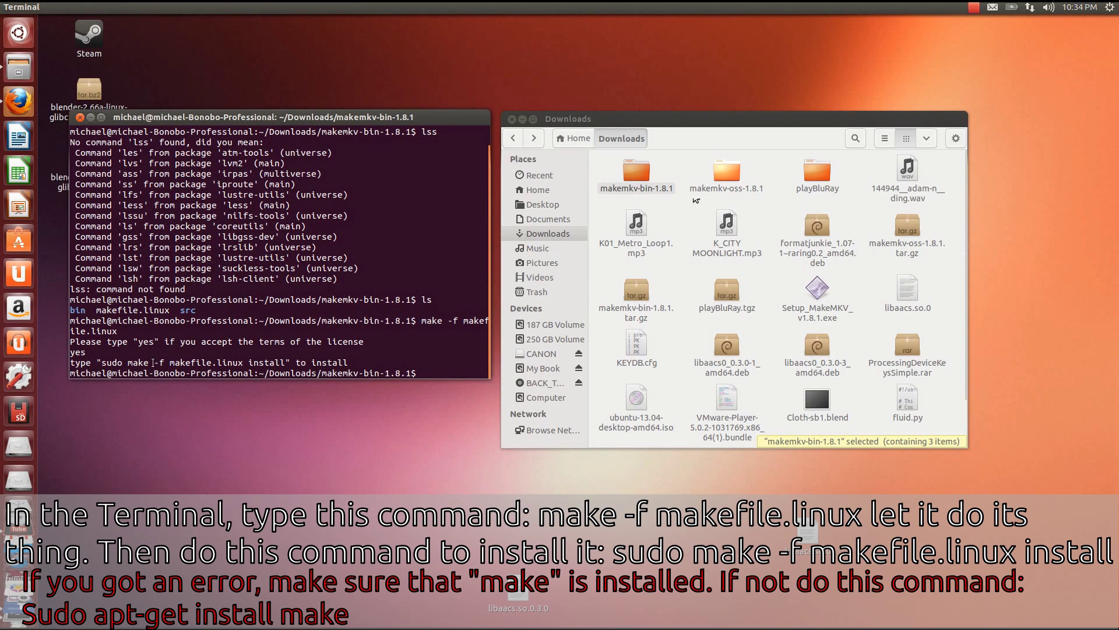
Step: Copy the suggested command sudo make -f makefile.linux install from the terminal output and run it
drag(101, 363, 283, 362)
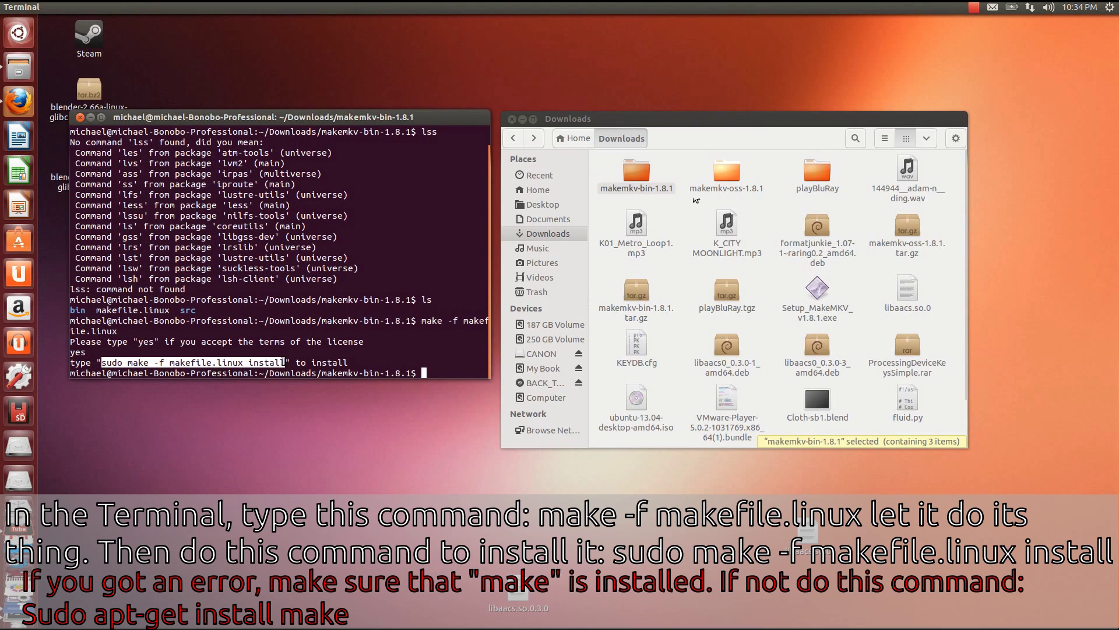
right_click(284, 362)
click(352, 418)
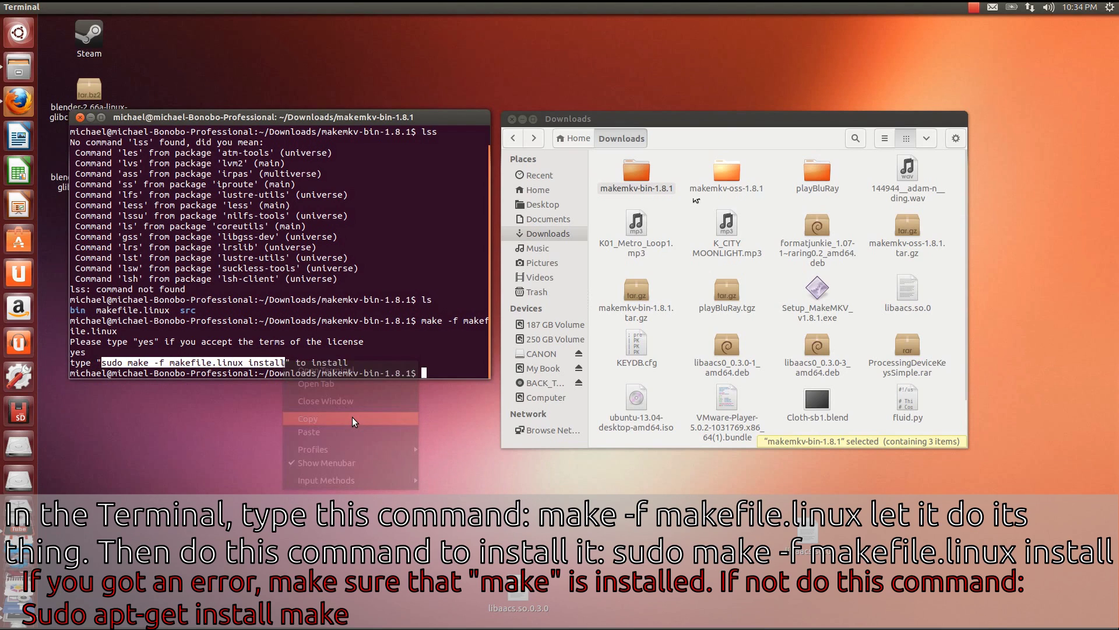
click(457, 373)
right_click(458, 373)
click(537, 441)
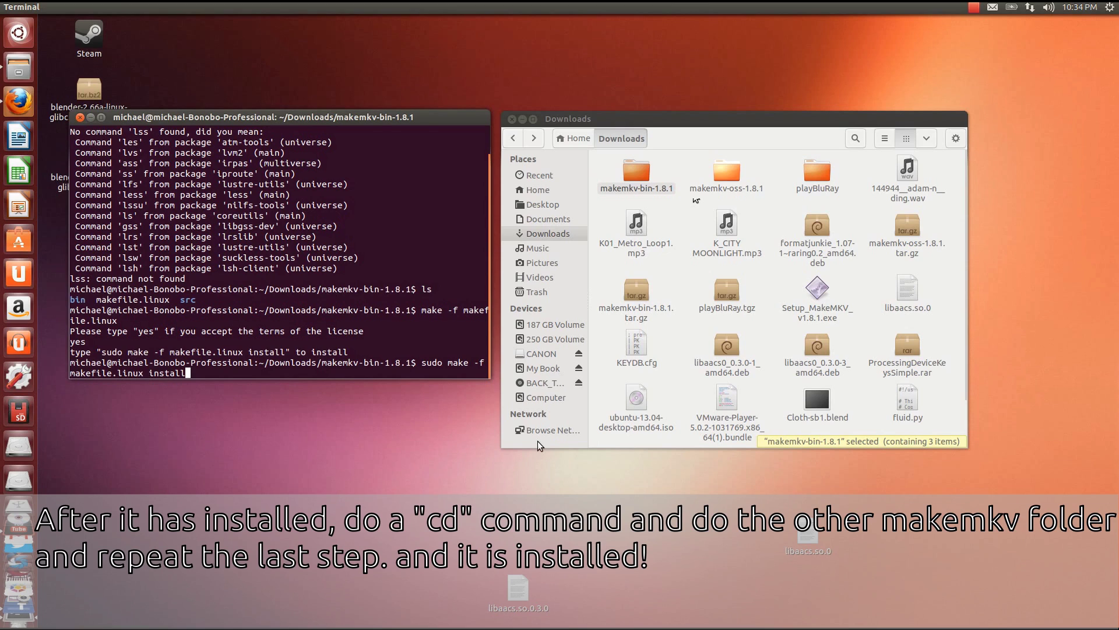
key(Return)
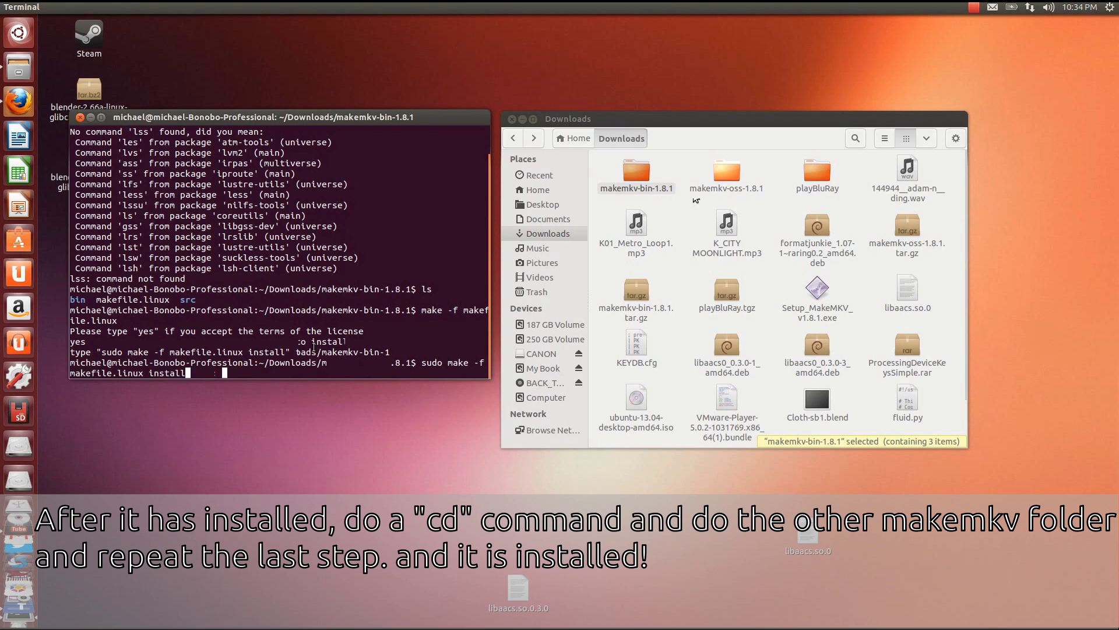
Step: Execute the sudo make -f makefile.linux install command, and change the working directory to the makemkv-oss-1.8.1 folder with cd and its dropped-in path
key(Return)
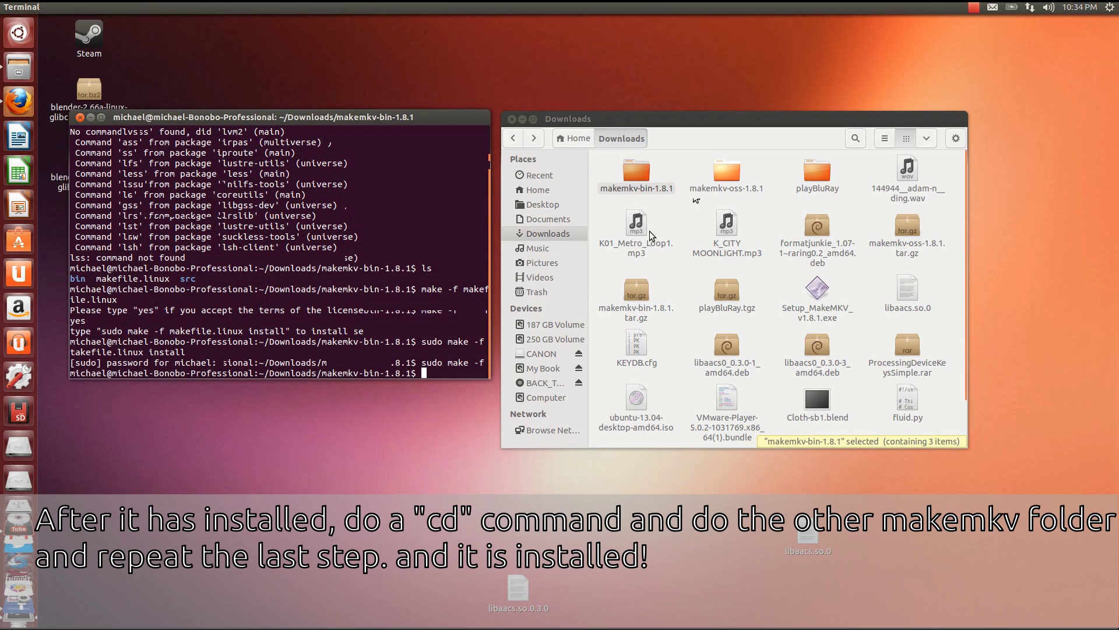
text(cd)
drag(698, 195, 463, 270)
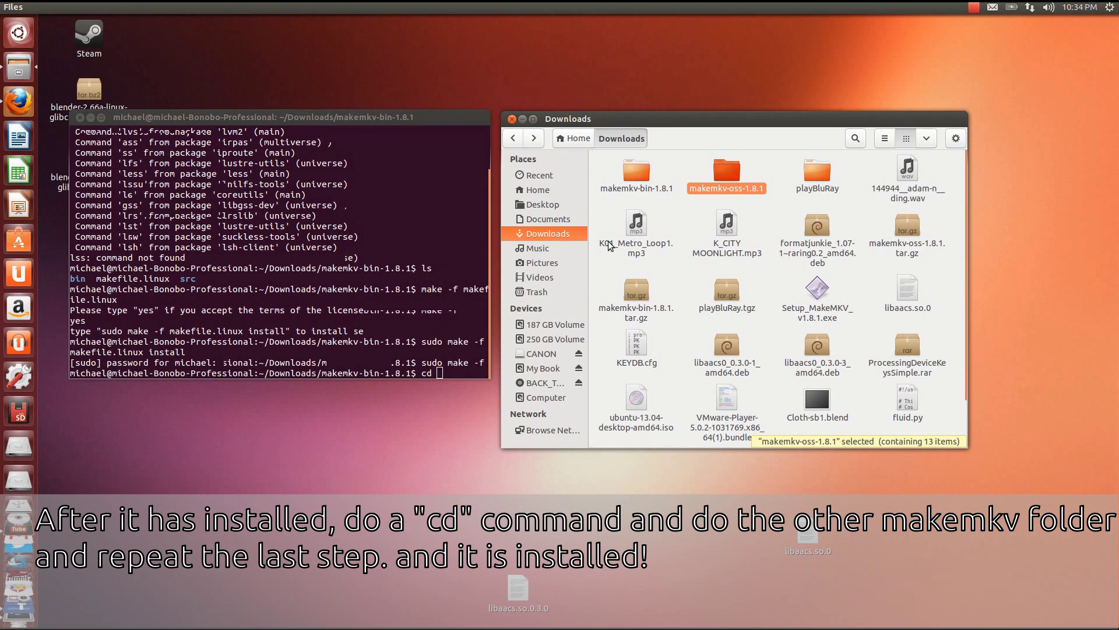
drag(730, 175, 402, 228)
scroll(402, 227, up, 2)
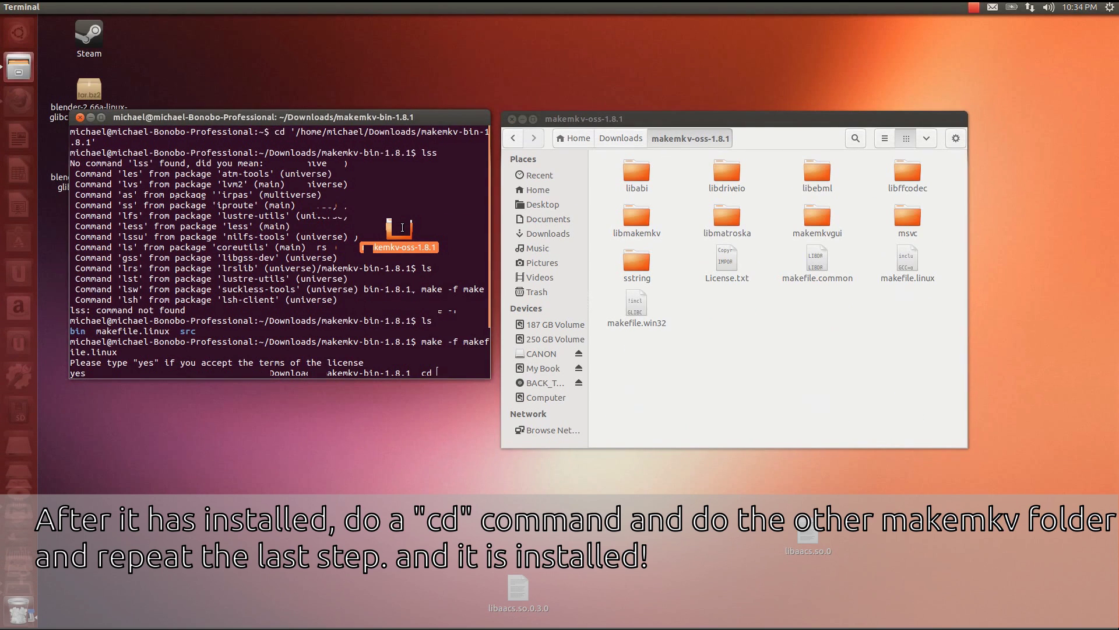
key(Return)
Step: Build the makemkv-oss-1.8.1 package by reusing the earlier make -f makefile.linux command, and look through the build output
key(Up)
key(Up)
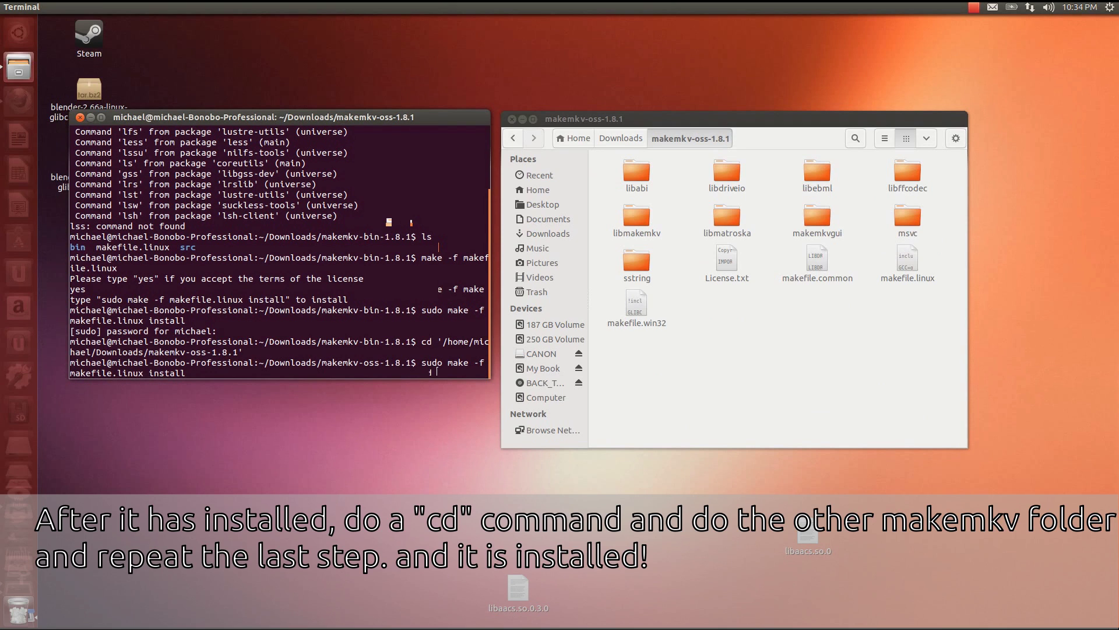
key(Up)
key(Return)
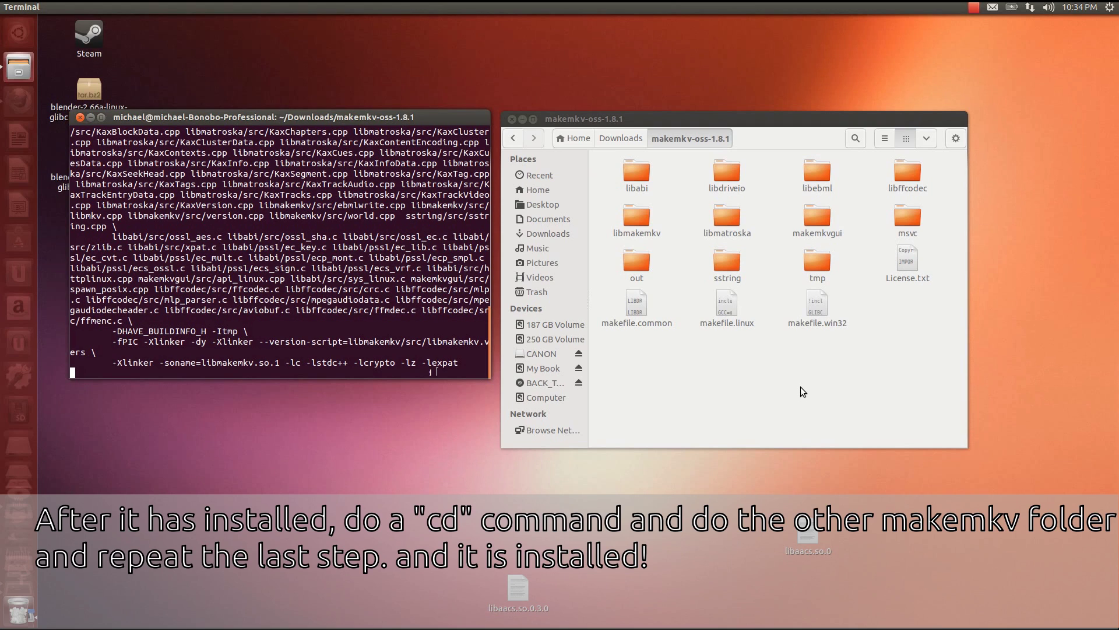
scroll(393, 291, up, 2)
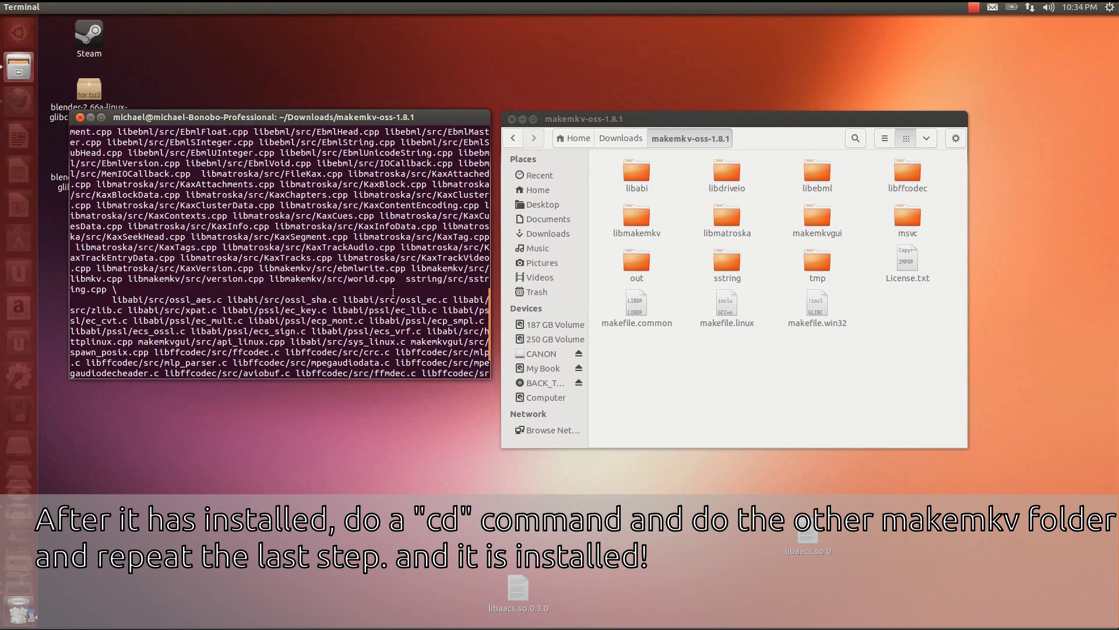
scroll(393, 292, up, 8)
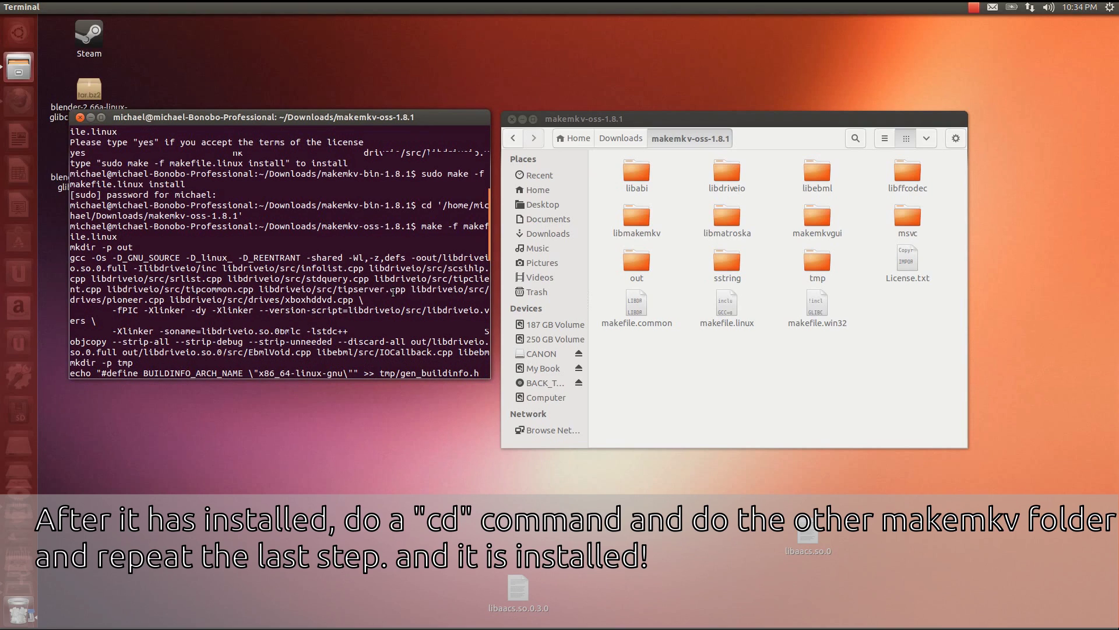
scroll(393, 292, up, 2)
scroll(393, 291, down, 15)
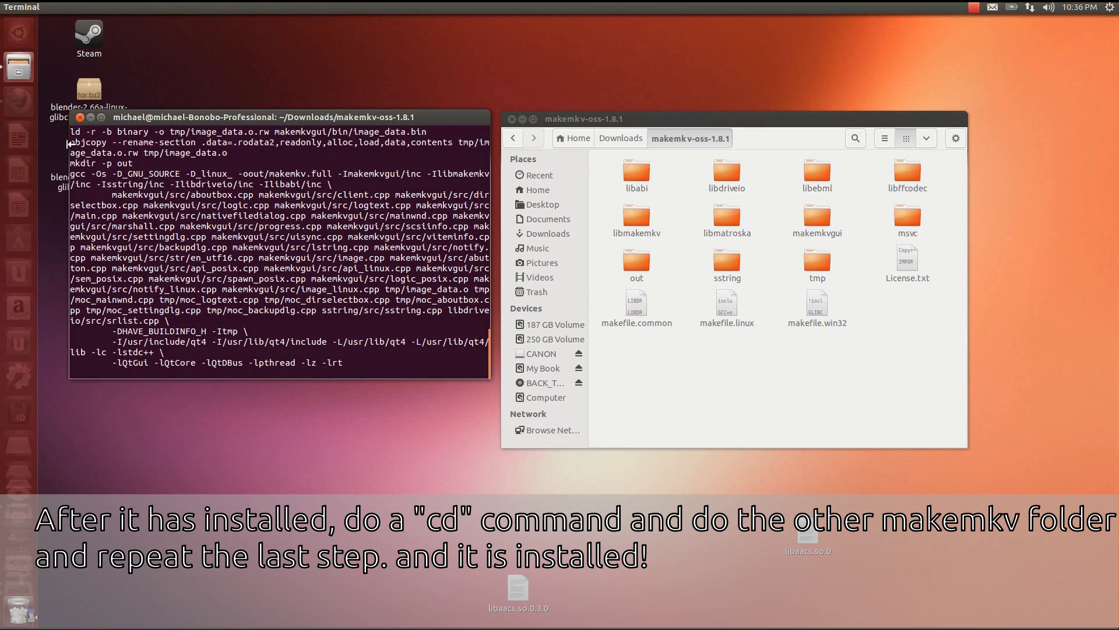
Step: Close the terminal and the makemkv-oss-1.8.1 folder window, leaving no folder windows open on the desktop
click(79, 116)
click(408, 290)
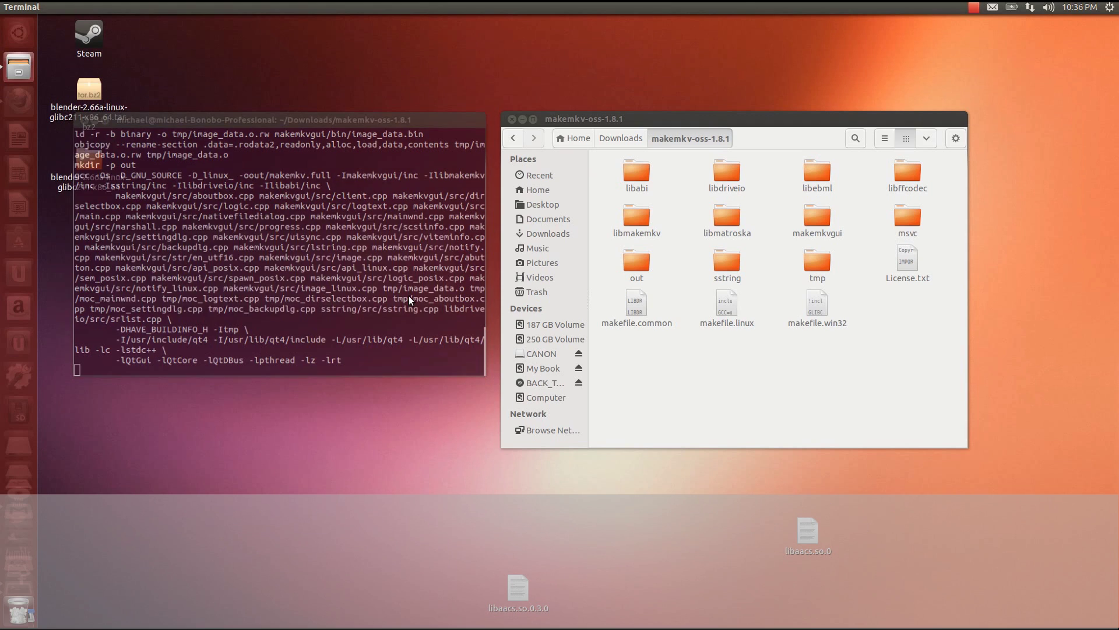
click(512, 119)
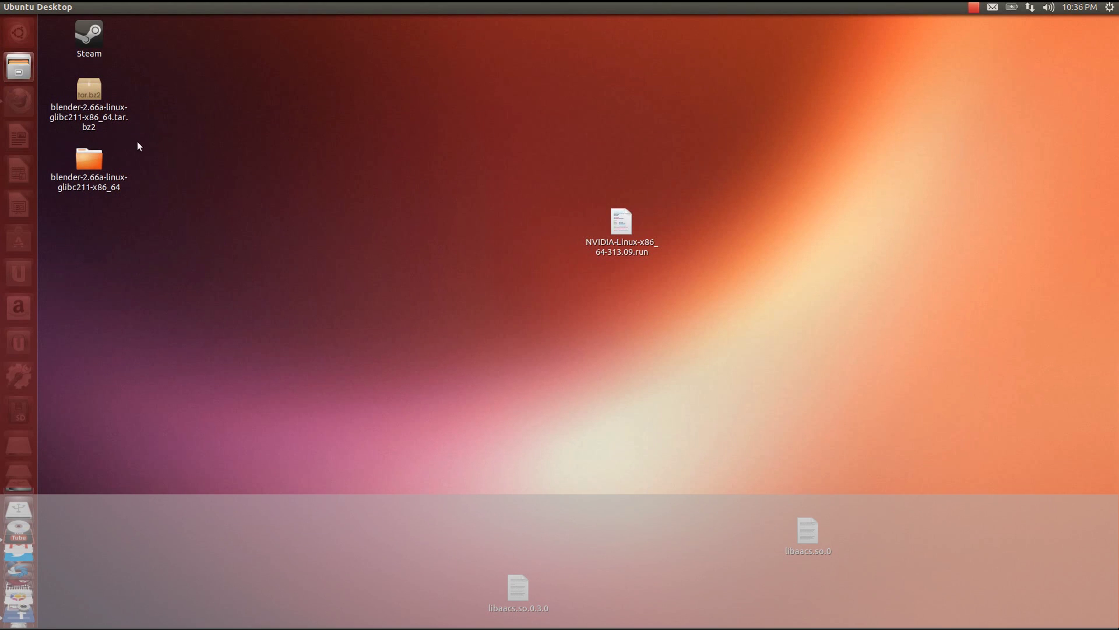
double_click(96, 156)
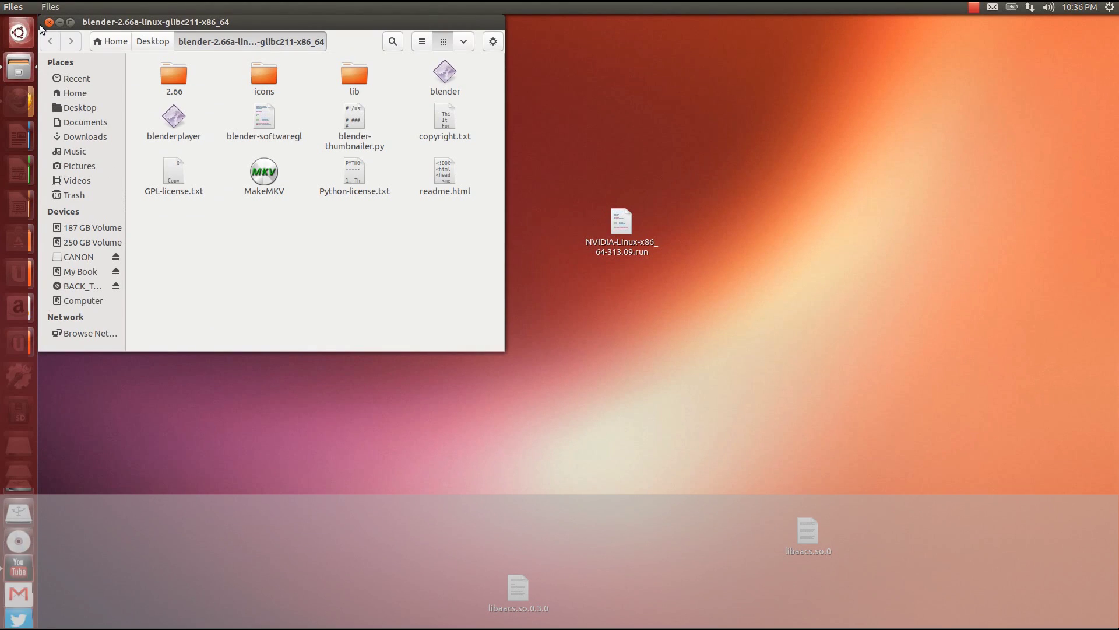
key(ctrl+w)
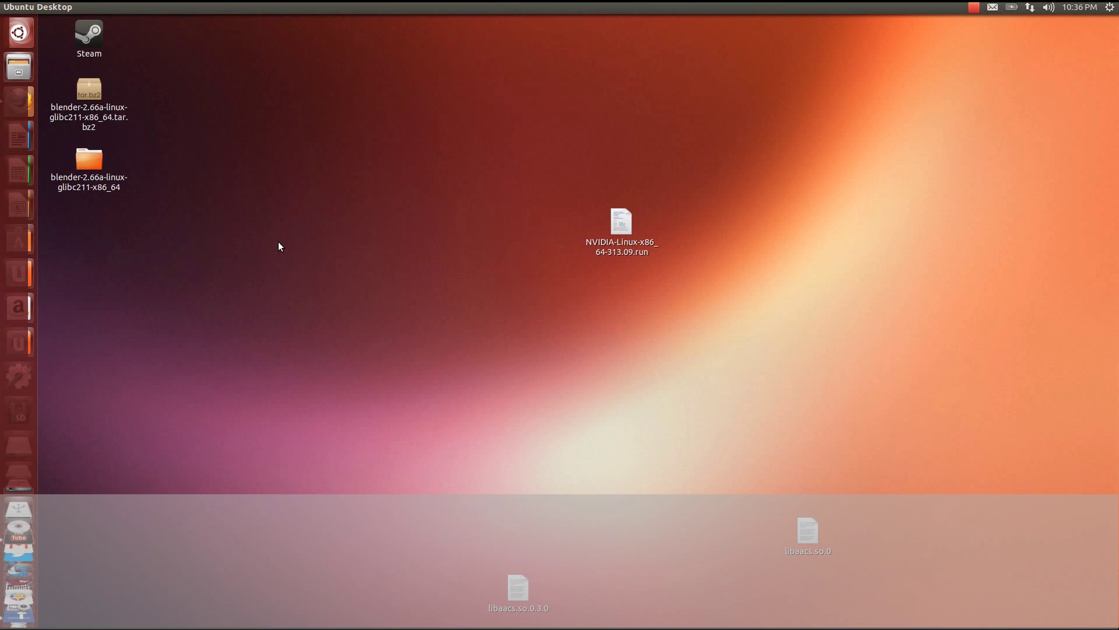
Step: Place a MakeMKV shortcut on the desktop, below the Blender folder, from the application search
key(super)
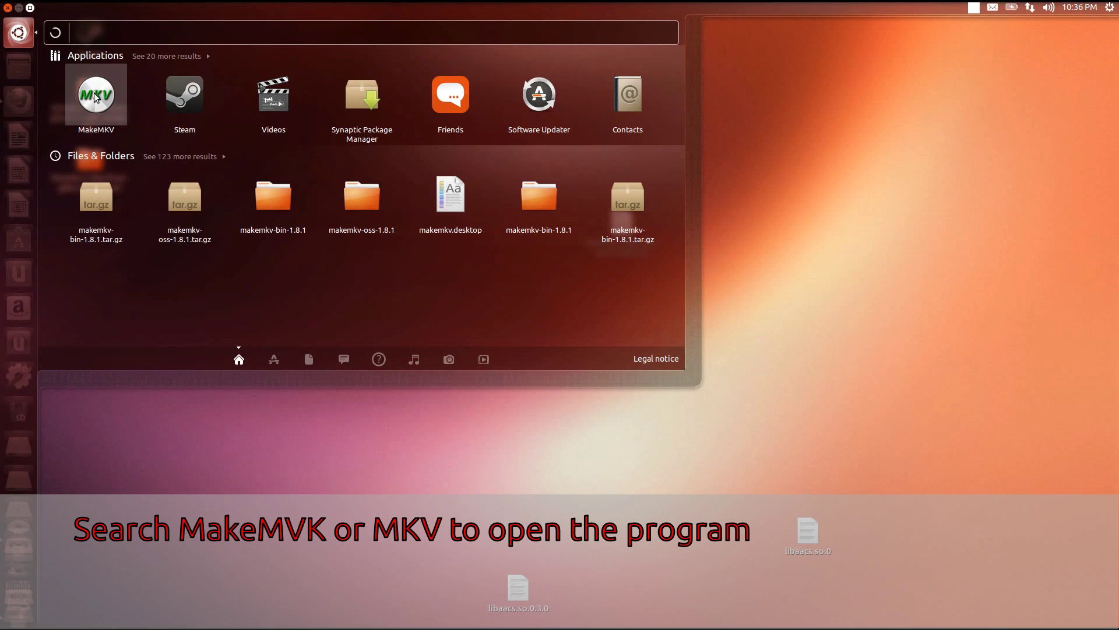
drag(96, 92, 92, 220)
click(338, 298)
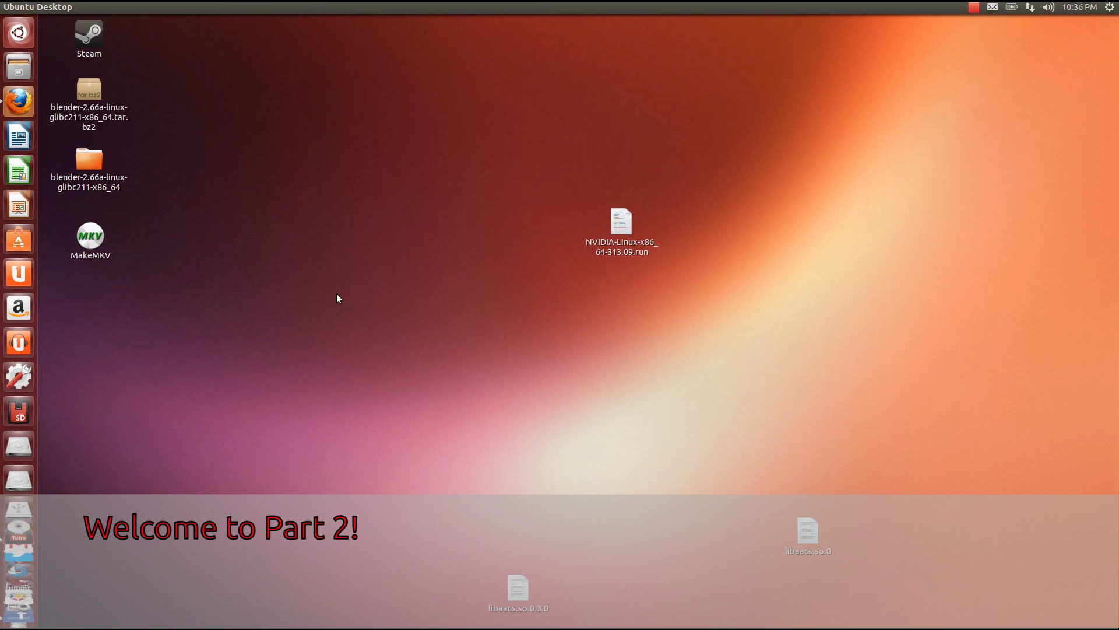
Step: Launch MakeMKV from its desktop shortcut and start the streaming server for the Back to the Future Blu-ray disc
double_click(93, 230)
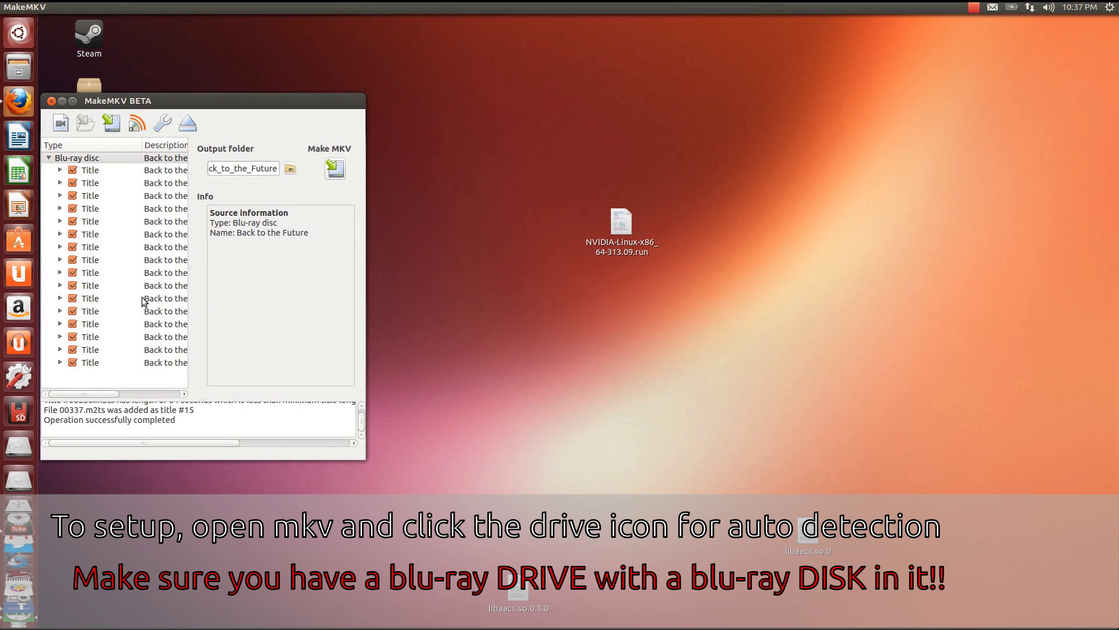
click(139, 123)
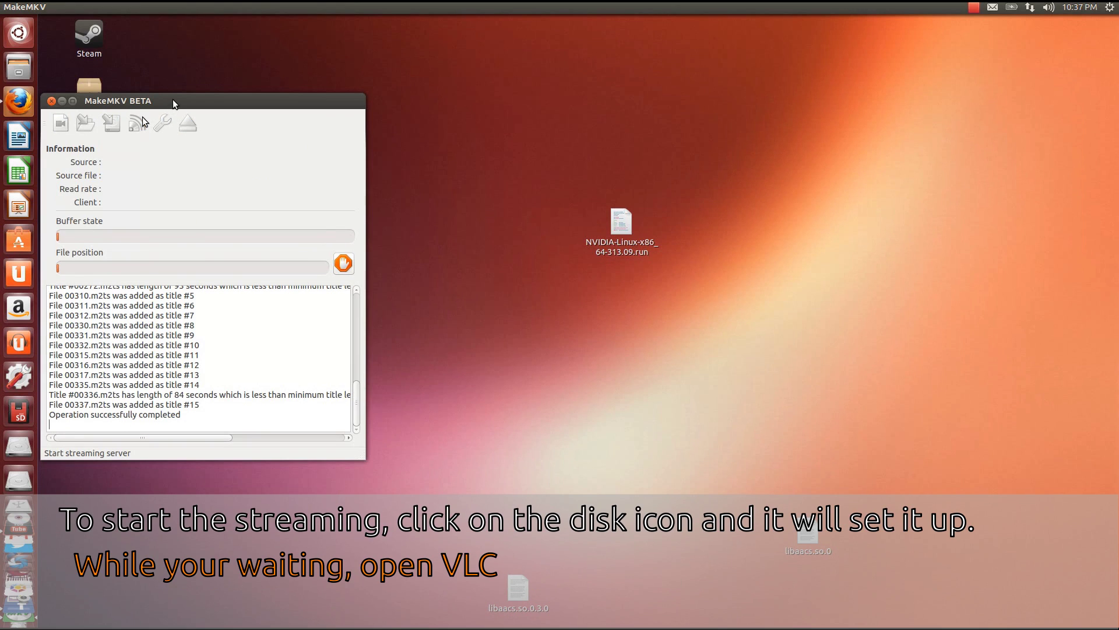
drag(172, 100, 192, 52)
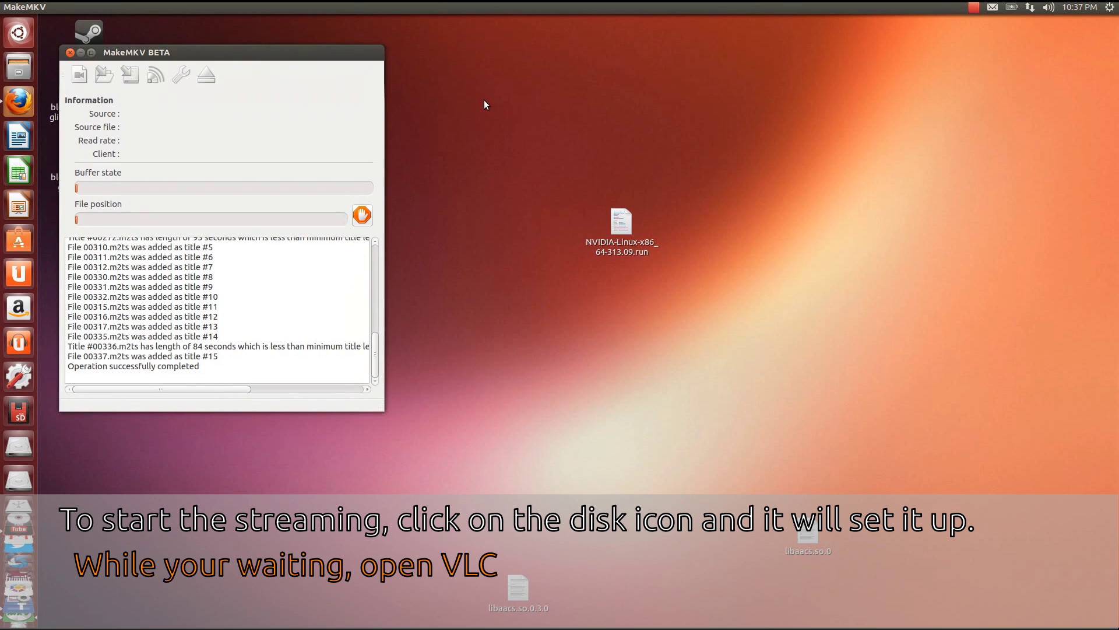
Step: Search the installed applications for vlc, launch VLC media player, and arrange the windows so VLC and MakeMKV sit side by side
click(484, 99)
key(super)
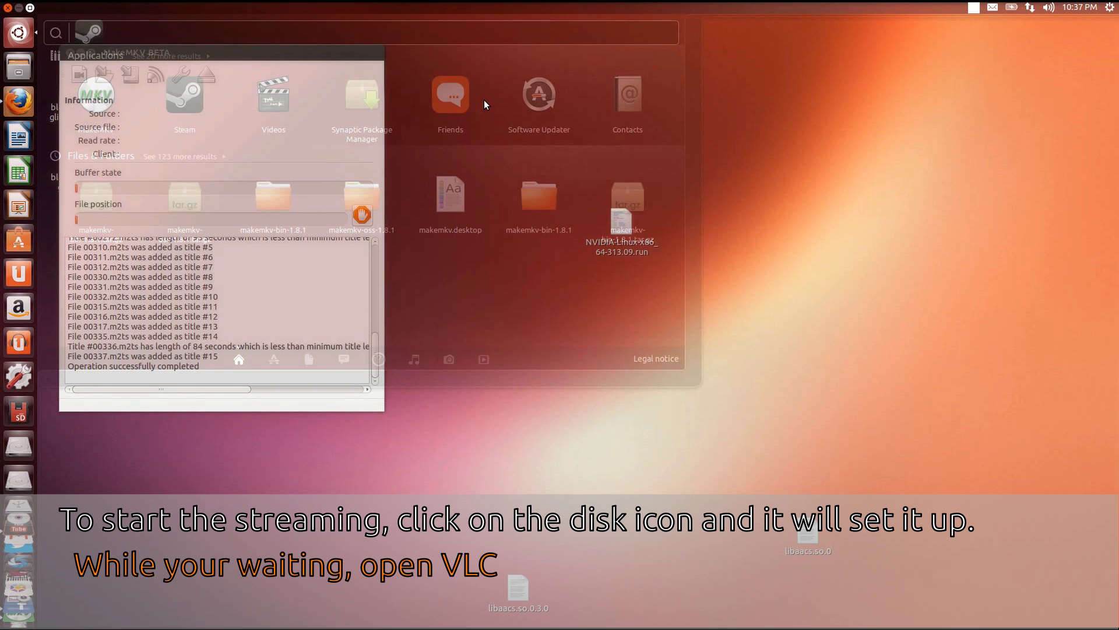
text(vlc)
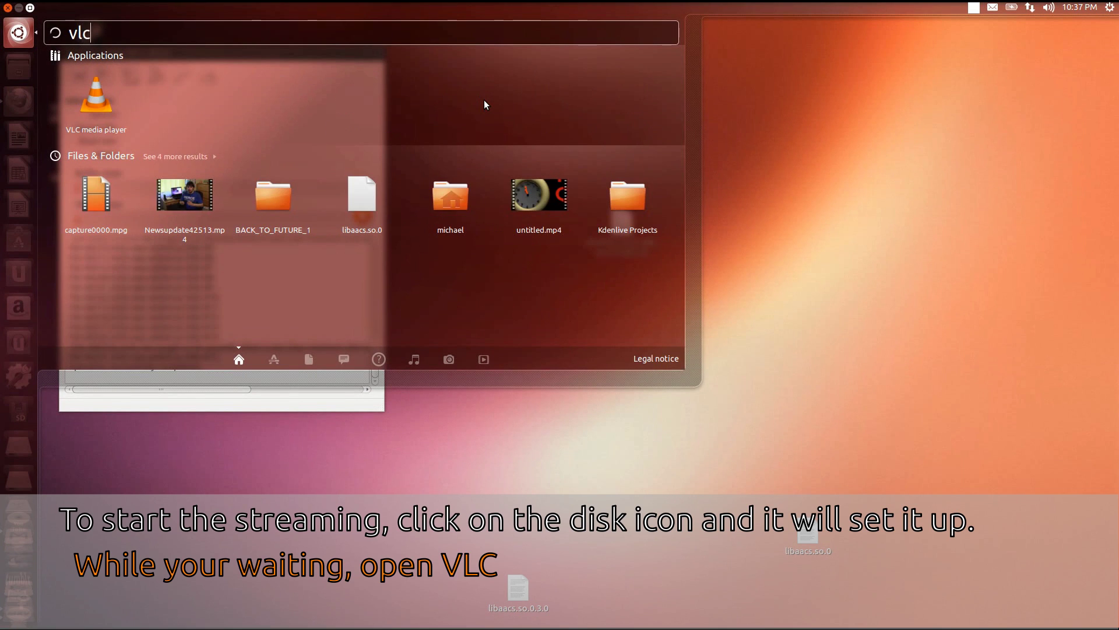
key(Return)
drag(529, 24, 322, 88)
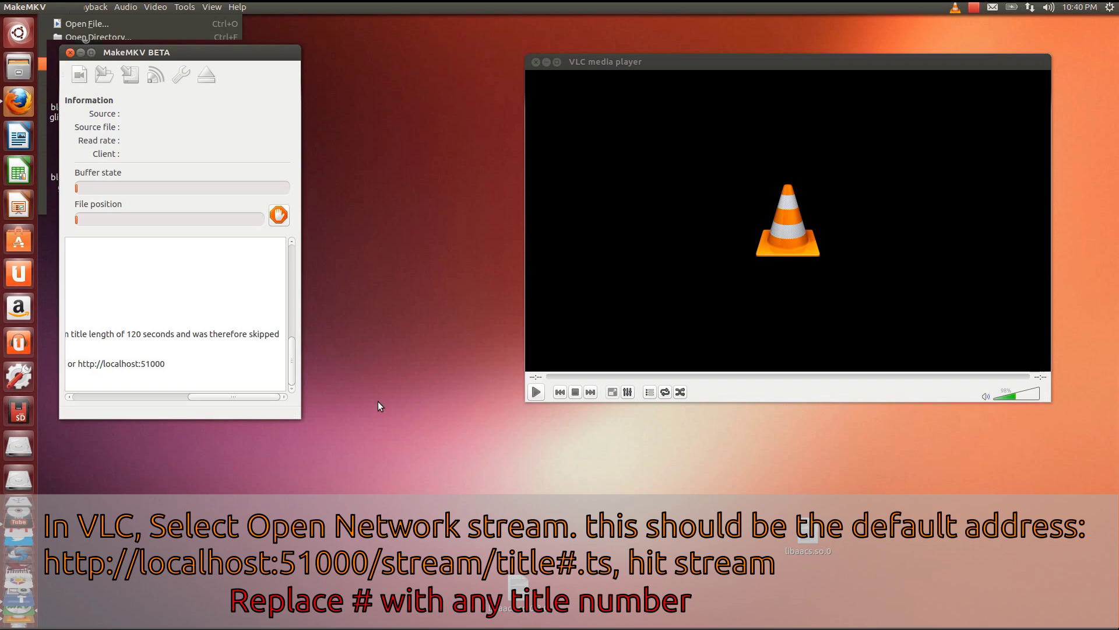
click(589, 230)
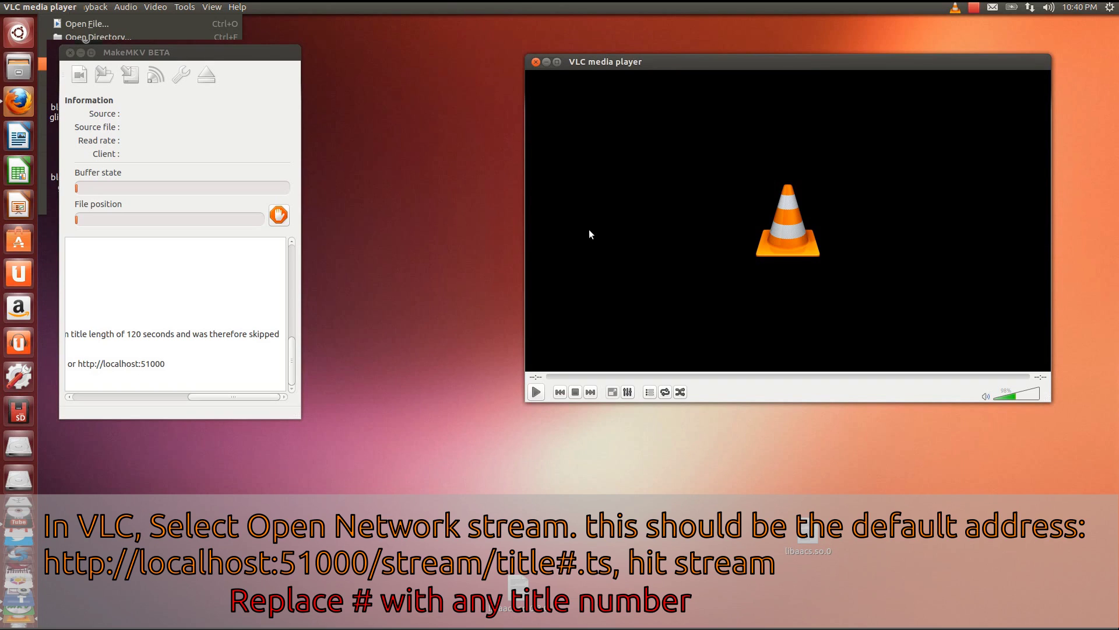
click(53, 7)
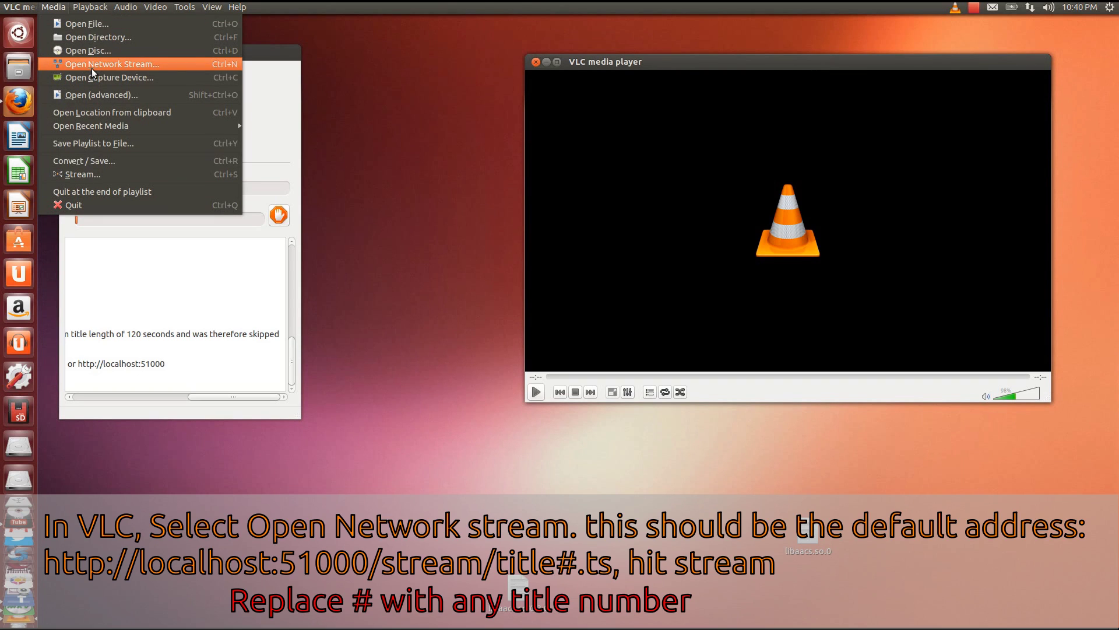
click(93, 67)
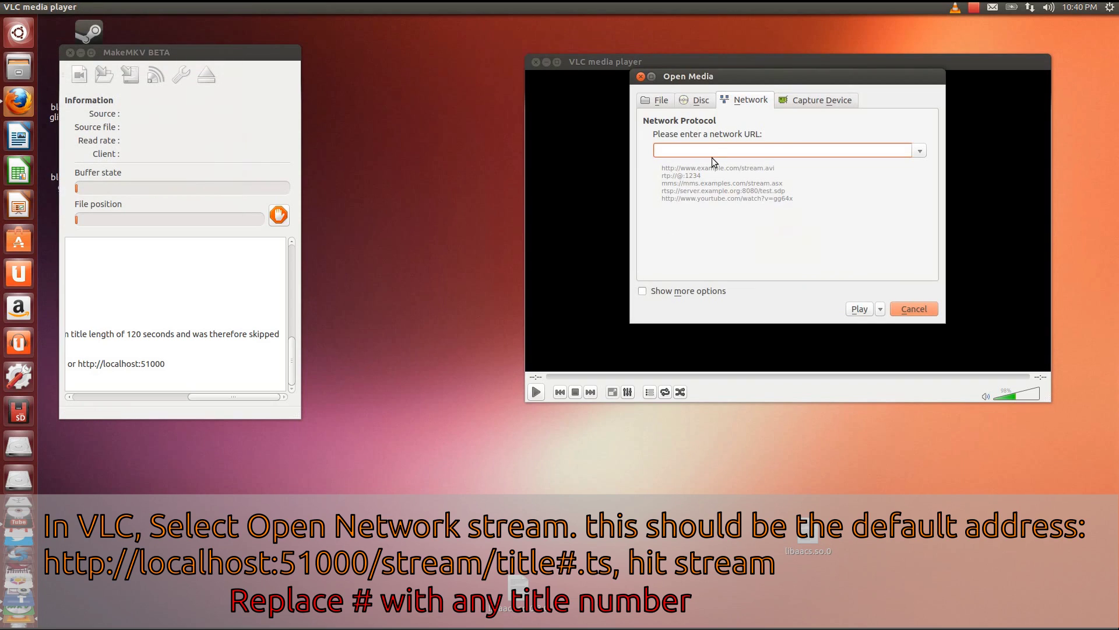
text(http://localhost:51000/stream)
text(title0.ts)
key(Return)
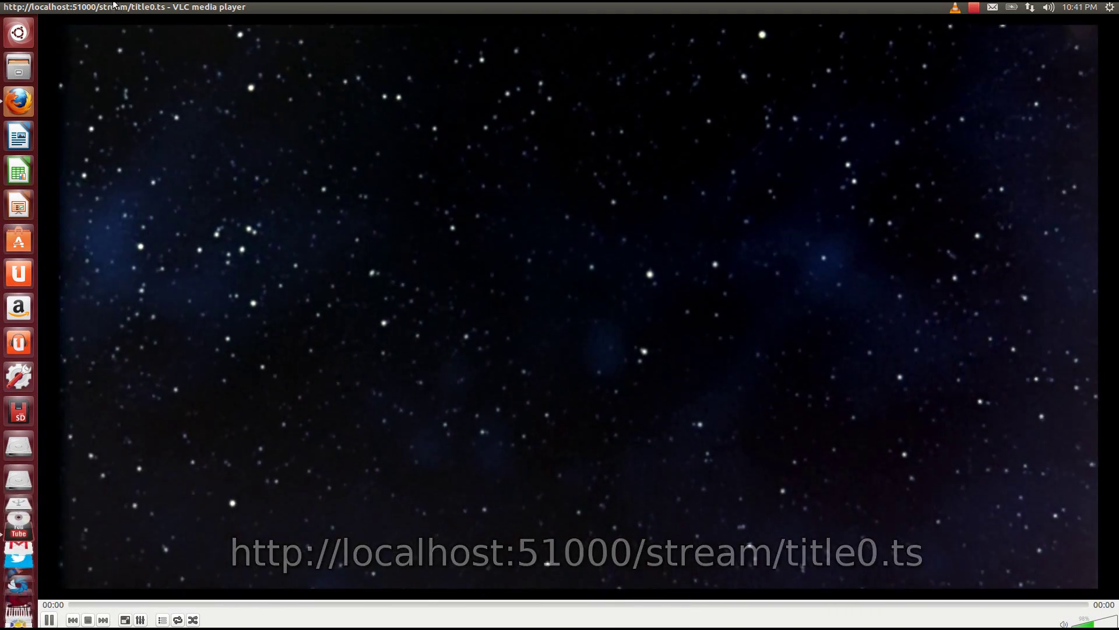
Step: Close VLC, stop MakeMKV's streaming server, and move the MakeMKV window clear of the desktop icons
click(7, 7)
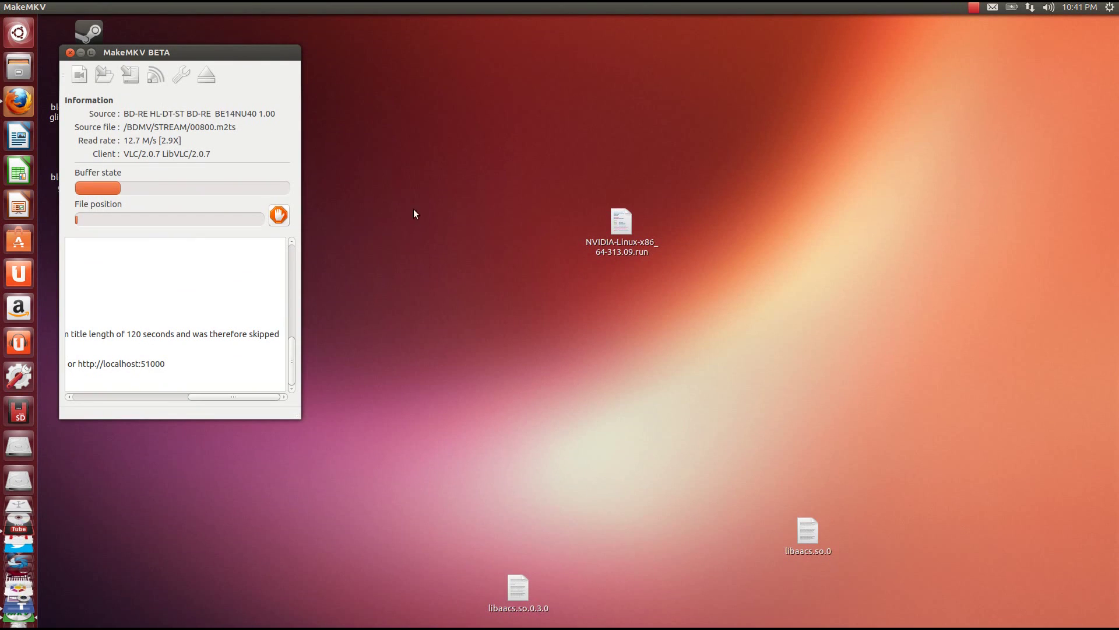
click(280, 215)
click(282, 216)
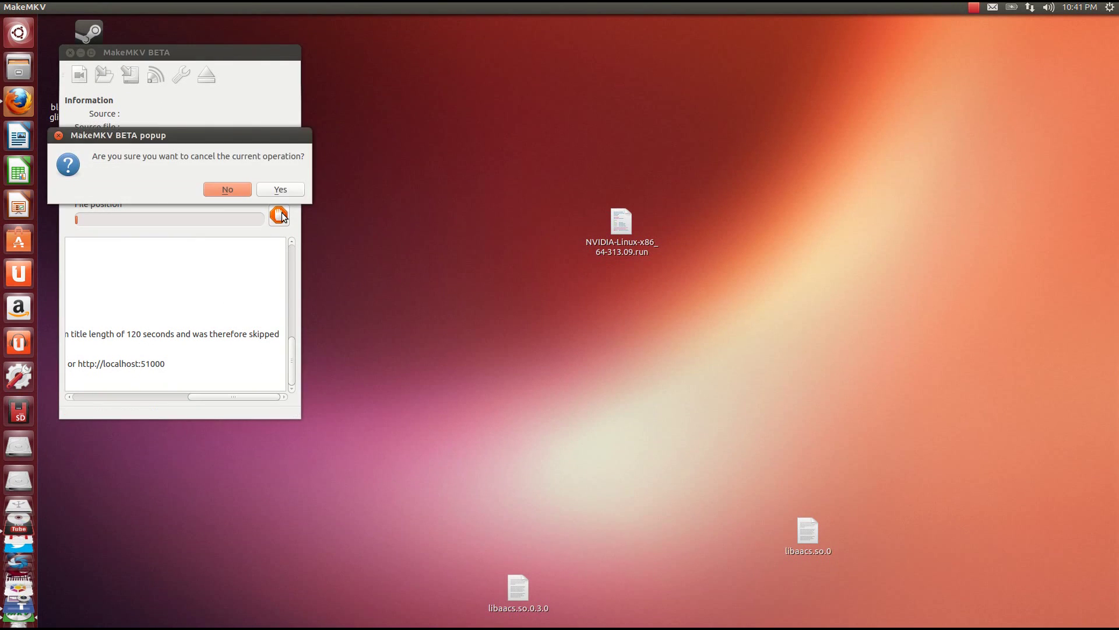
click(276, 191)
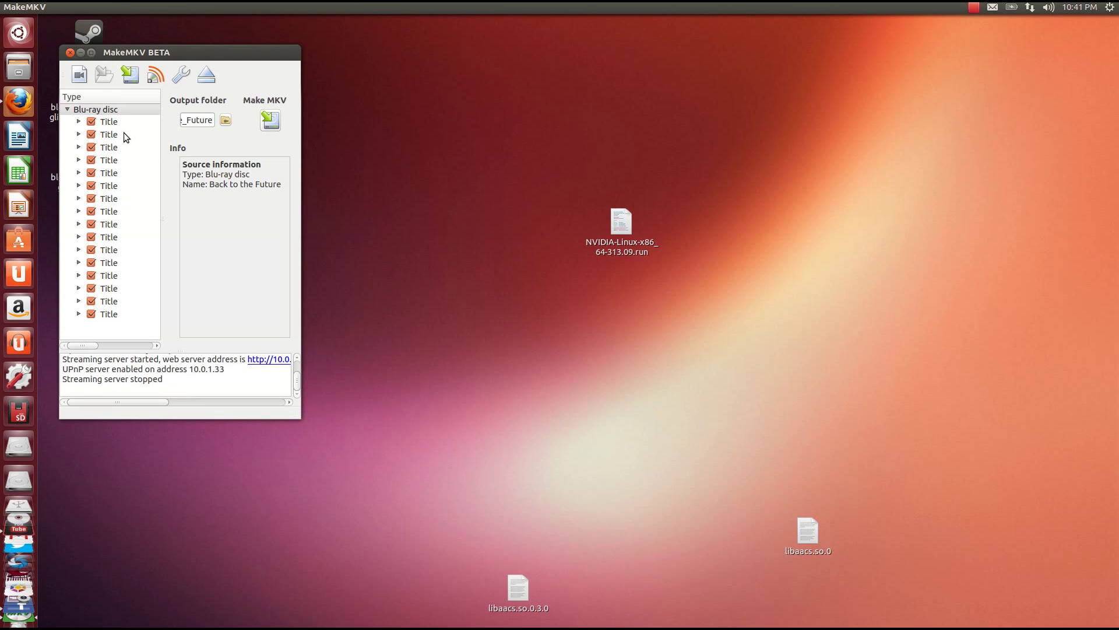
drag(109, 58, 342, 88)
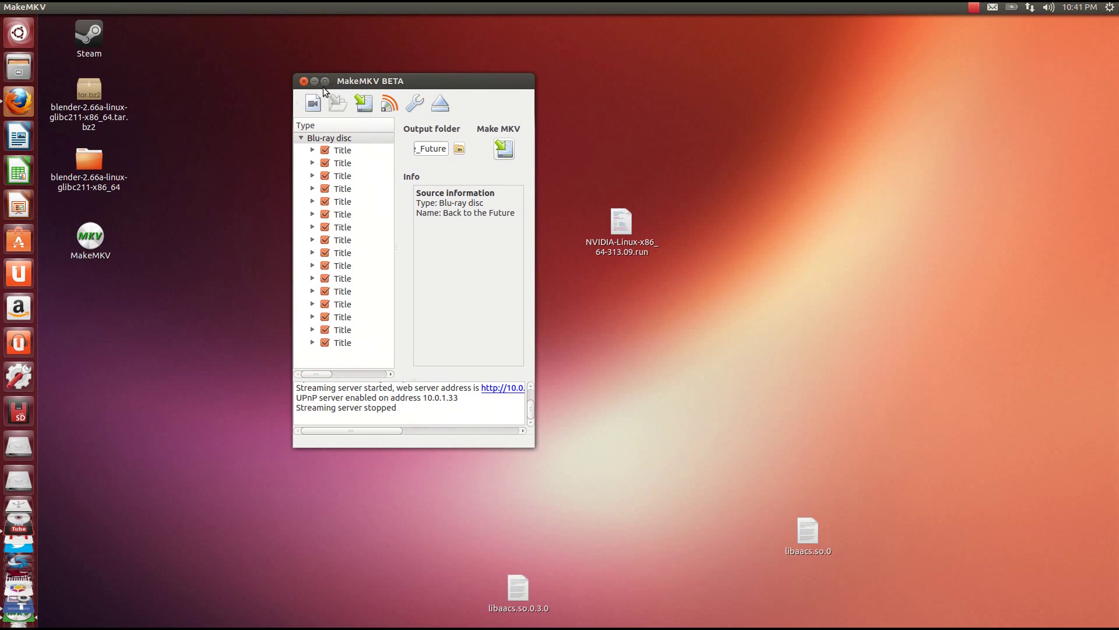